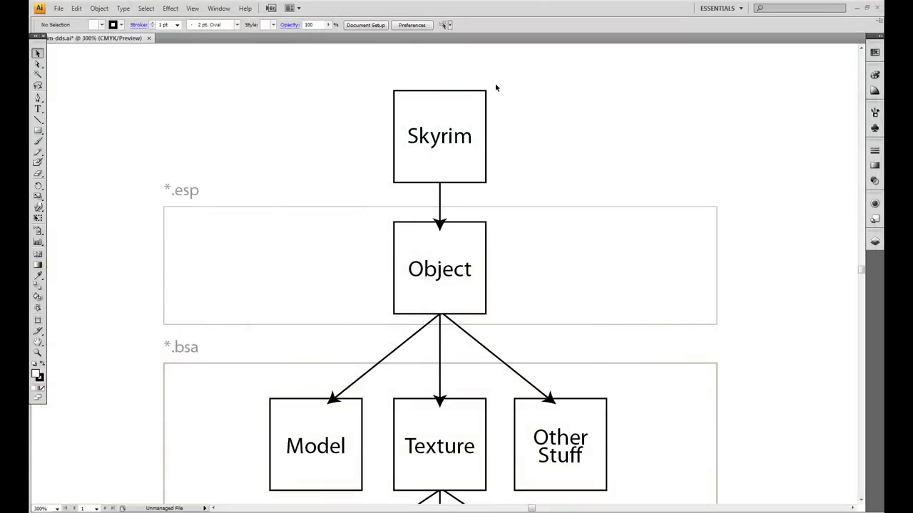
{"action": "left_click_drag", "start_coordinate": [495, 85], "coordinate": [383, 191]}
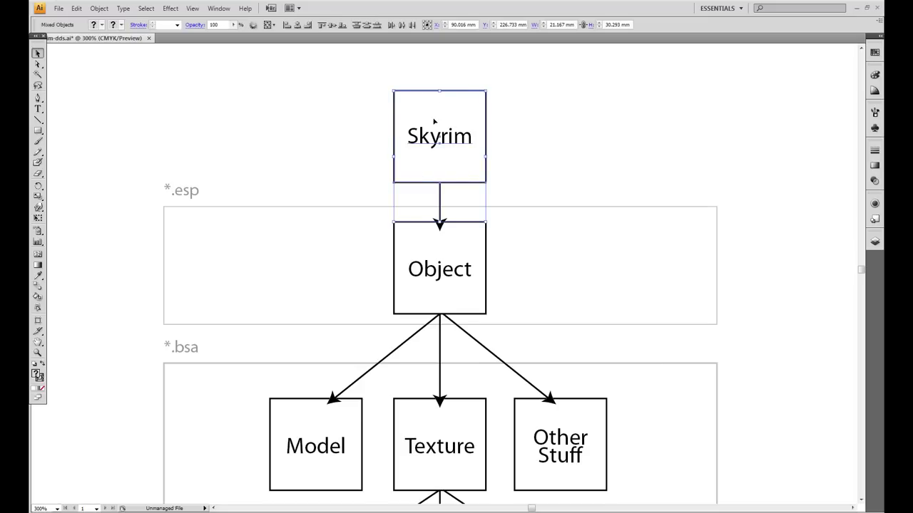
{"action": "left_click", "coordinate": [606, 165]}
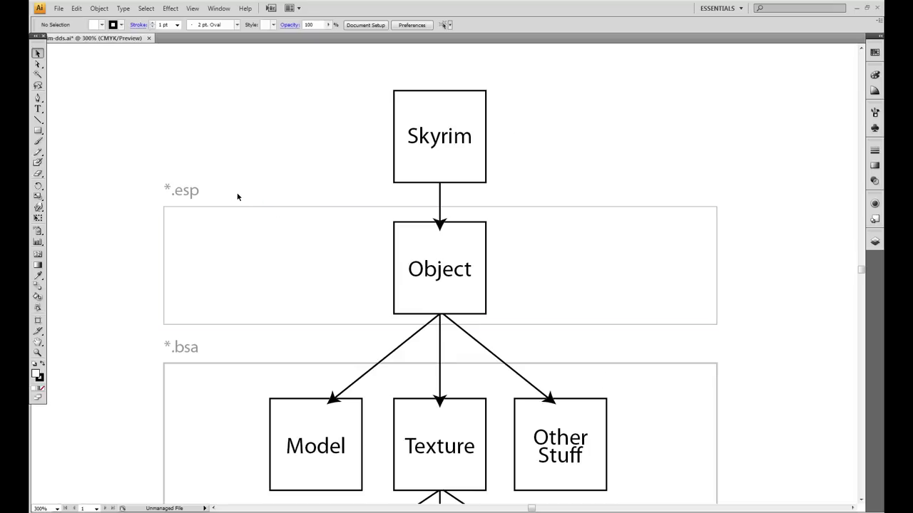
{"action": "left_click", "coordinate": [182, 199]}
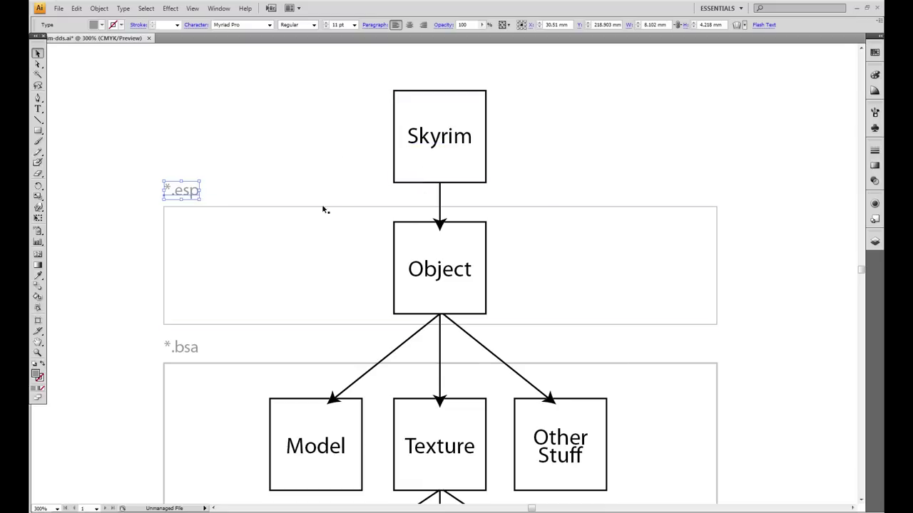
{"action": "left_click", "coordinate": [288, 178]}
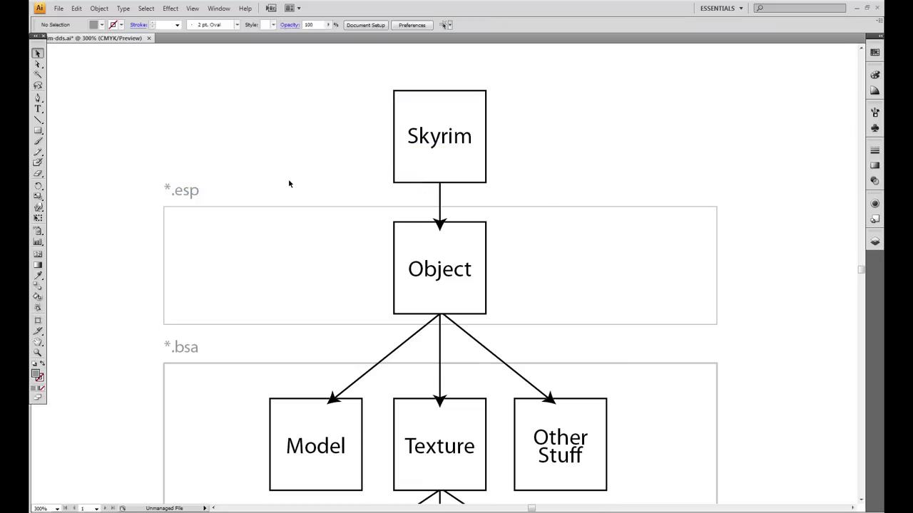
{"action": "left_click", "coordinate": [417, 242]}
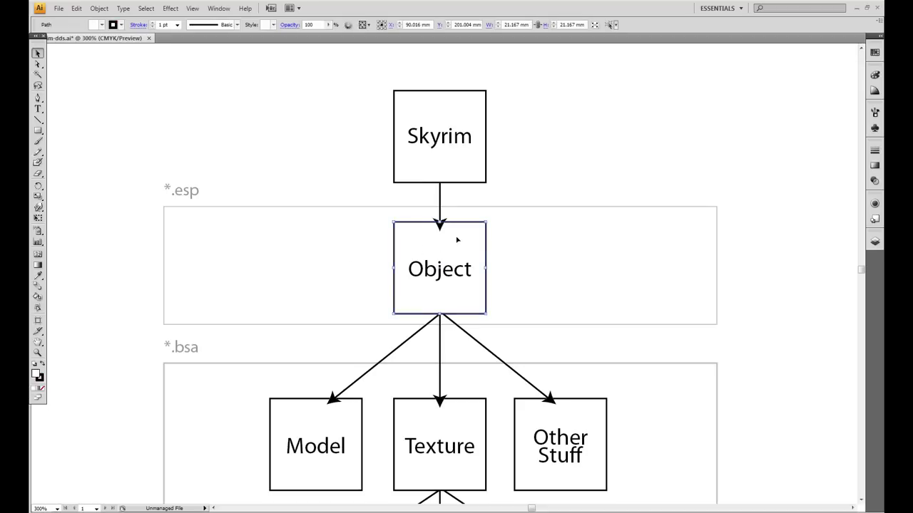
{"action": "left_click", "coordinate": [187, 194]}
{"action": "left_click", "coordinate": [446, 137]}
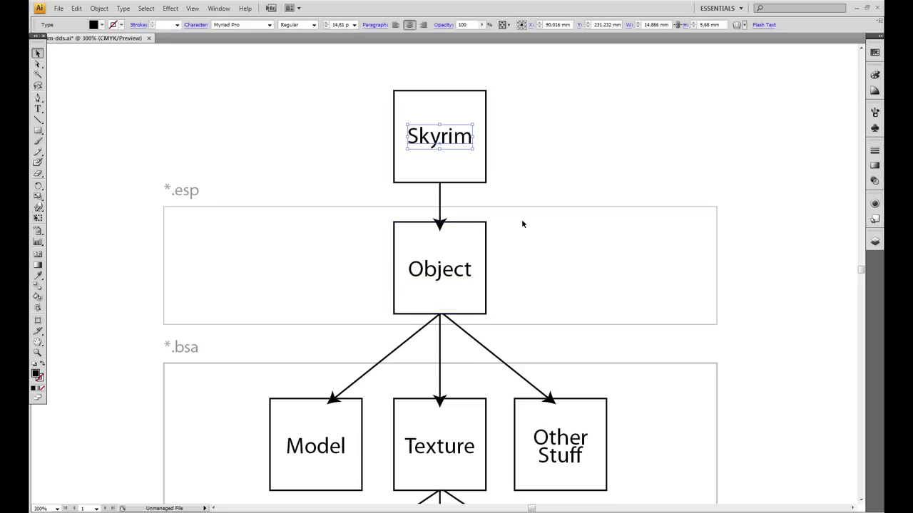
{"action": "left_click", "coordinate": [467, 272]}
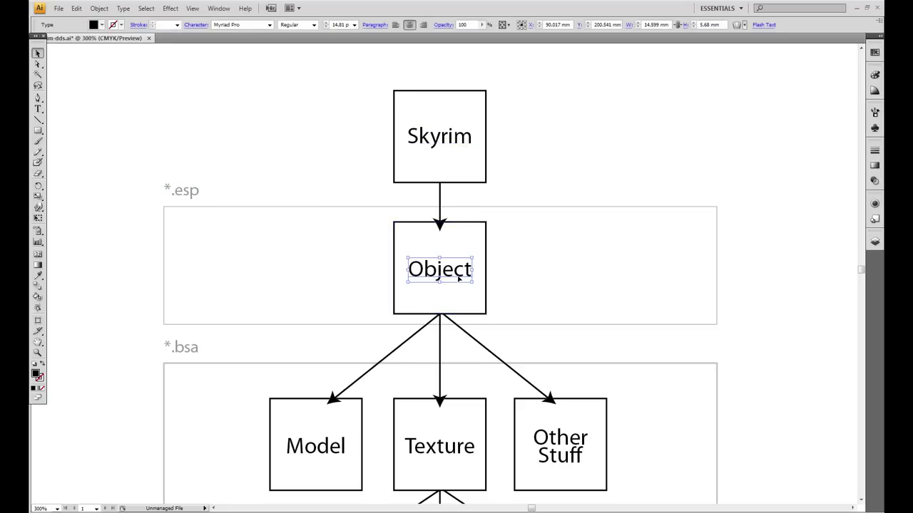
- Select the Model, Texture and Other Stuff text objects in the diagram
{"action": "scroll", "coordinate": [456, 278], "scroll_direction": "down", "scroll_amount": 3}
{"action": "scroll", "coordinate": [459, 279], "scroll_direction": "down", "scroll_amount": 3}
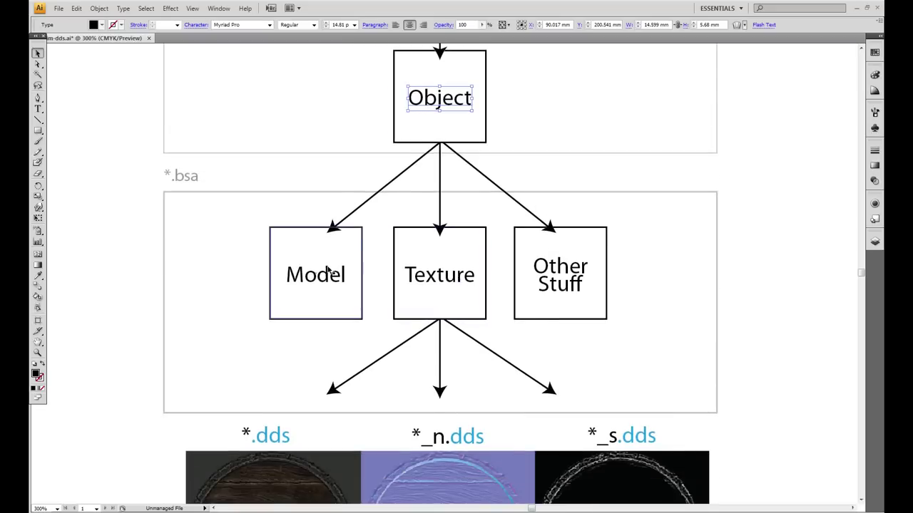
{"action": "left_click", "coordinate": [341, 280]}
{"action": "left_click", "coordinate": [438, 284]}
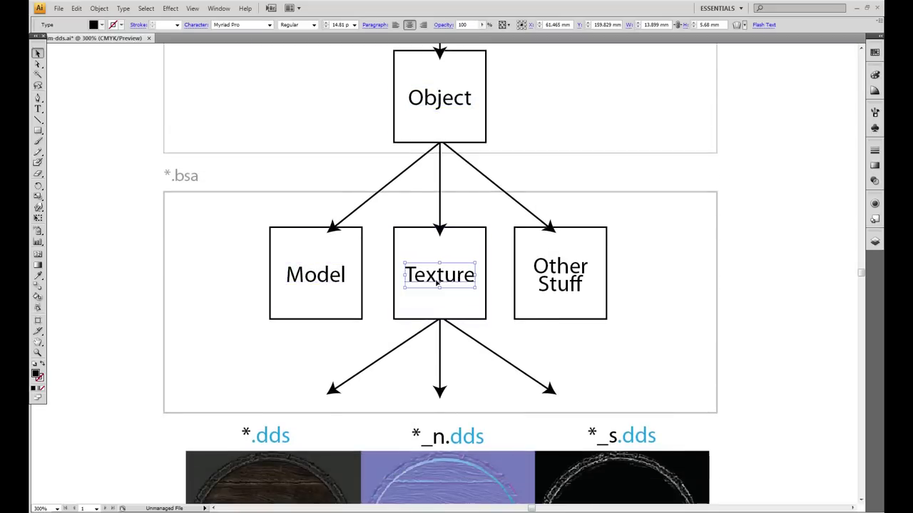
{"action": "left_click", "coordinate": [577, 287]}
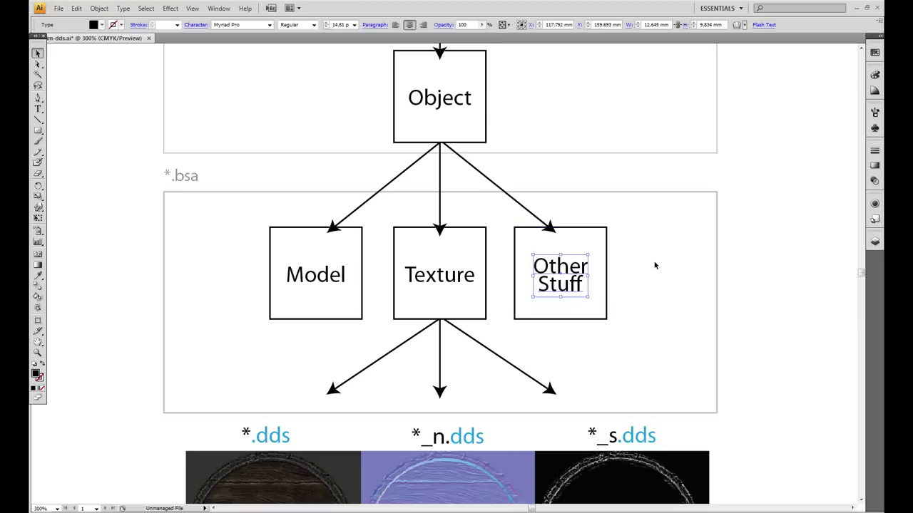
- Select the *.bsa label above the Model, Texture and Other Stuff group
{"action": "scroll", "coordinate": [632, 283], "scroll_direction": "down", "scroll_amount": 1}
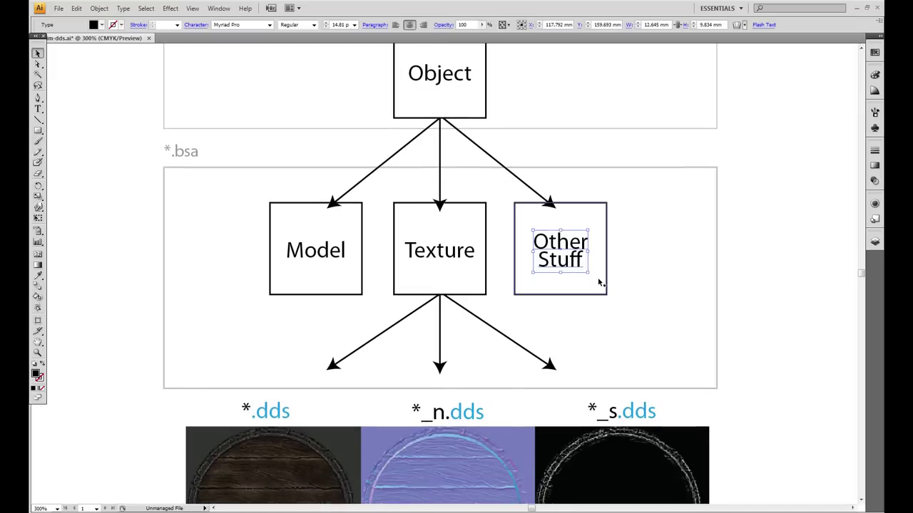
{"action": "scroll", "coordinate": [745, 182], "scroll_direction": "up", "scroll_amount": 1}
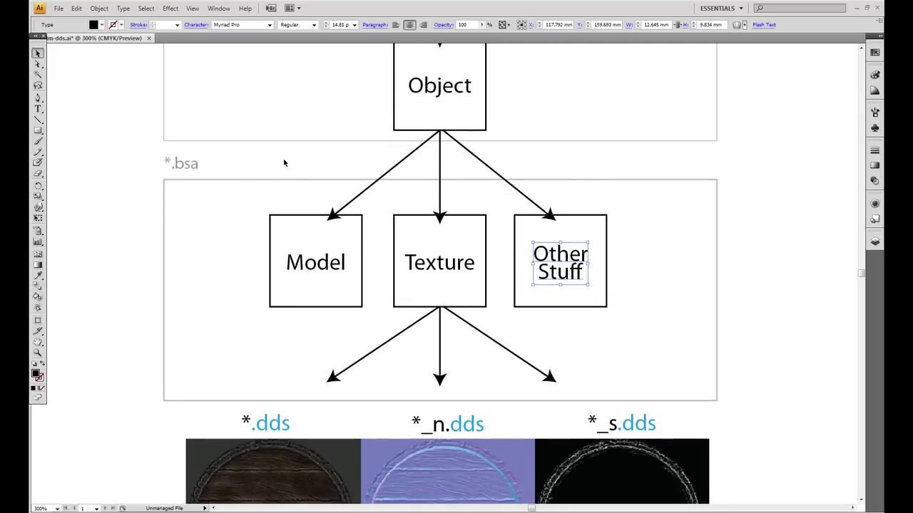
{"action": "left_click", "coordinate": [175, 165]}
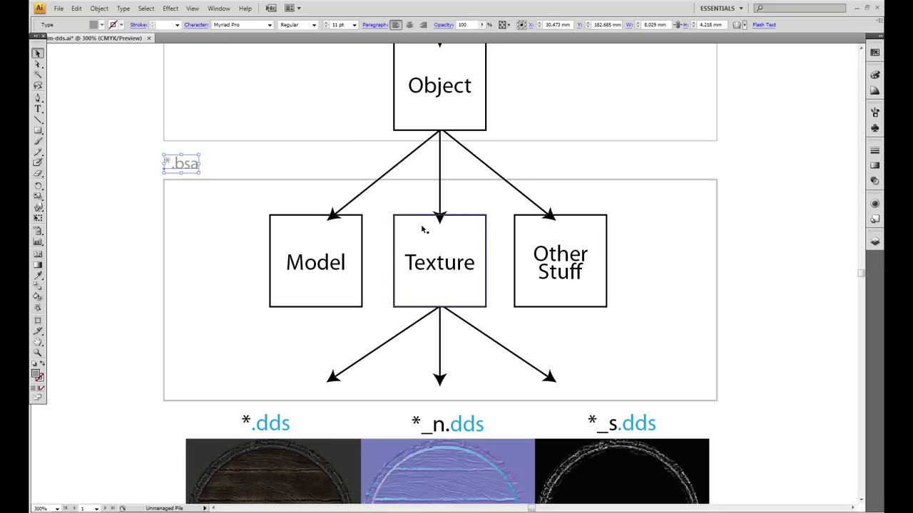
{"action": "left_click_drag", "start_coordinate": [232, 152], "coordinate": [151, 177]}
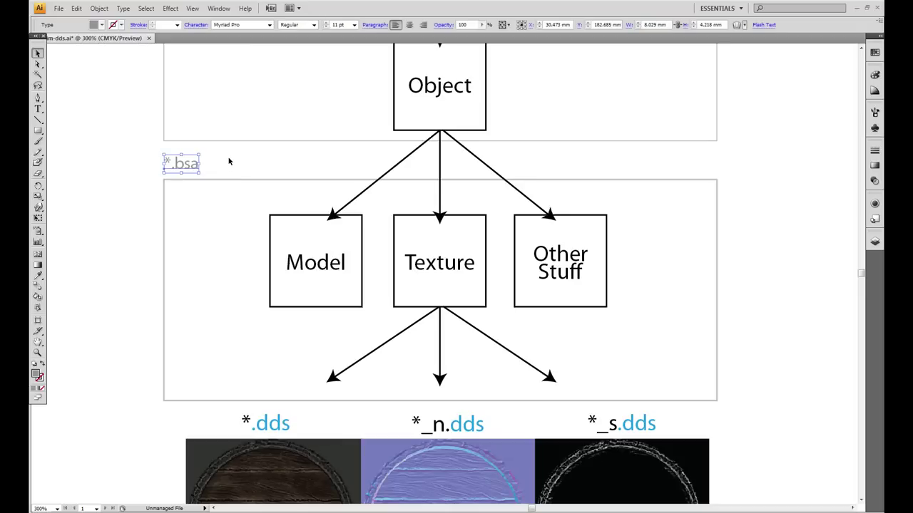
{"action": "left_click", "coordinate": [291, 166]}
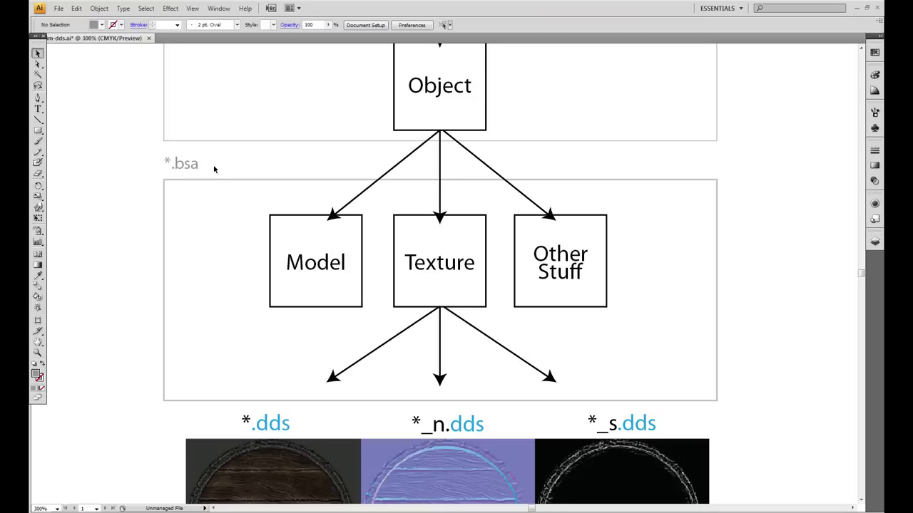
{"action": "left_click", "coordinate": [156, 169]}
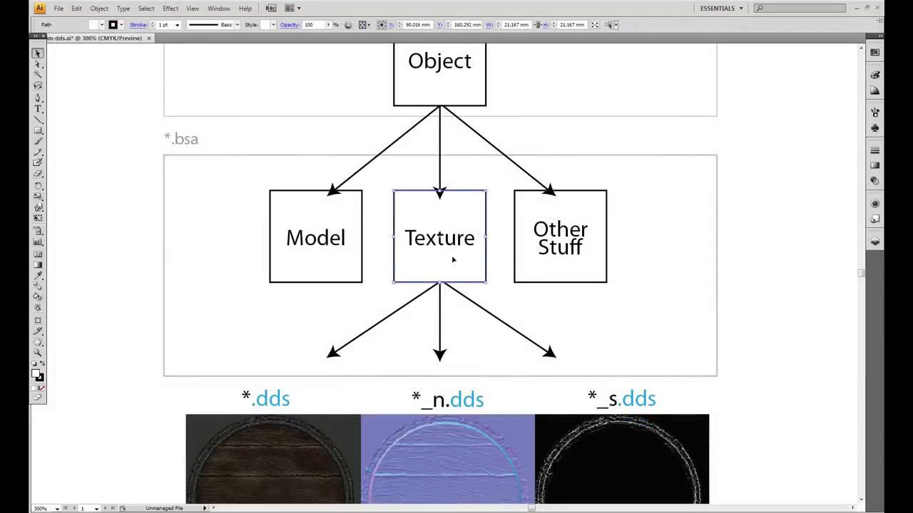
- Marquee-select the *.dds, *_n.dds and *_s.dds labels with their texture images
{"action": "scroll", "coordinate": [452, 261], "scroll_direction": "down", "scroll_amount": 4}
{"action": "scroll", "coordinate": [452, 261], "scroll_direction": "down", "scroll_amount": 1}
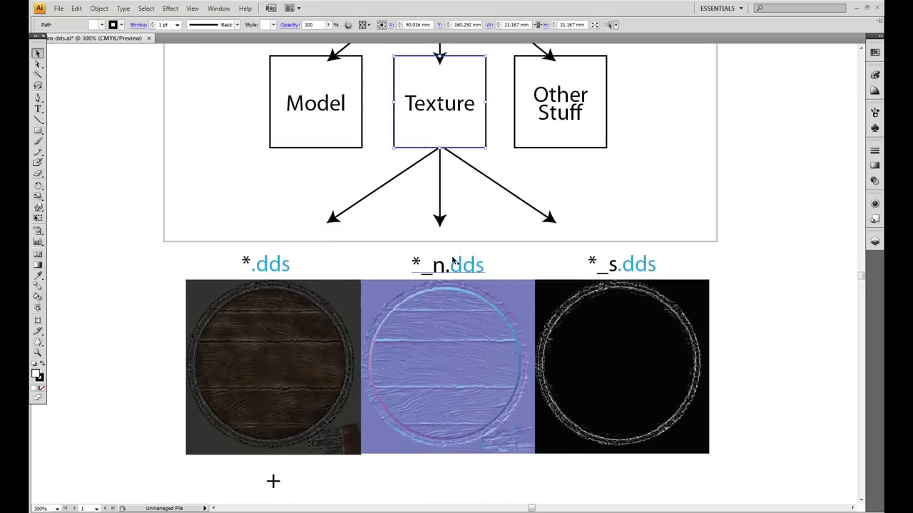
{"action": "left_click_drag", "start_coordinate": [331, 257], "coordinate": [223, 329]}
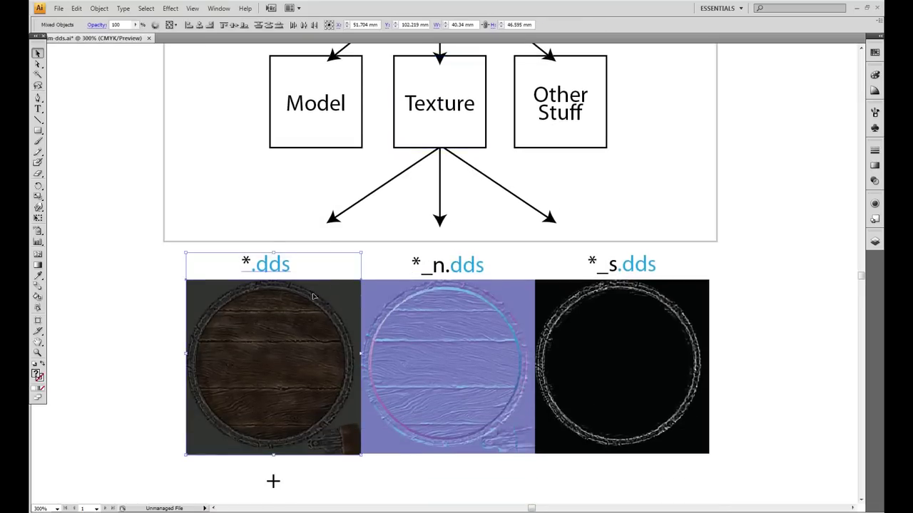
{"action": "left_click_drag", "start_coordinate": [402, 254], "coordinate": [499, 333]}
{"action": "left_click_drag", "start_coordinate": [571, 253], "coordinate": [690, 338]}
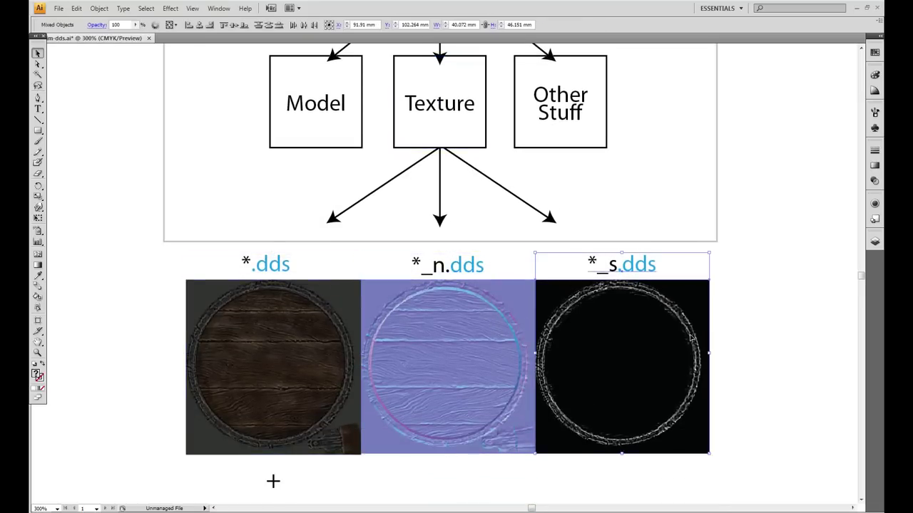
{"action": "left_click", "coordinate": [785, 311]}
- Reveal the lower *.dds row below the plus sign and select its wooden texture image
{"action": "scroll", "coordinate": [784, 312], "scroll_direction": "down", "scroll_amount": 1}
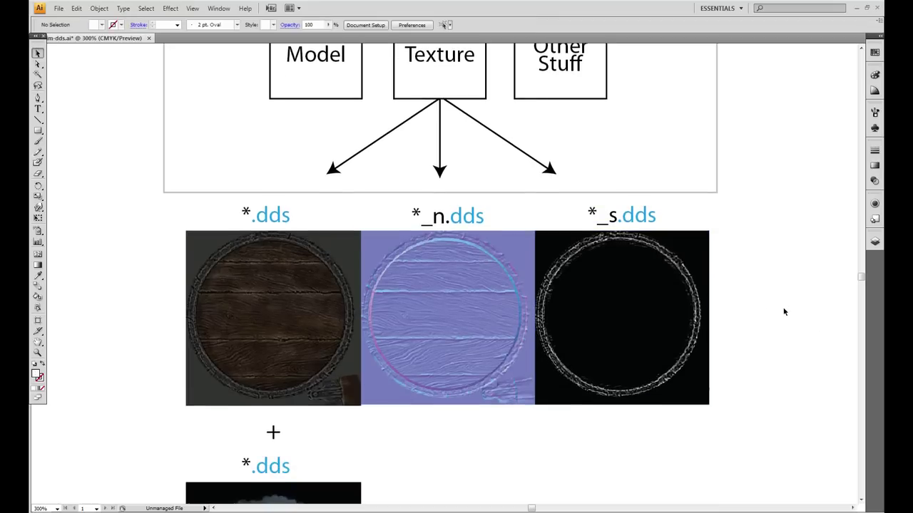
{"action": "scroll", "coordinate": [785, 312], "scroll_direction": "down", "scroll_amount": 1}
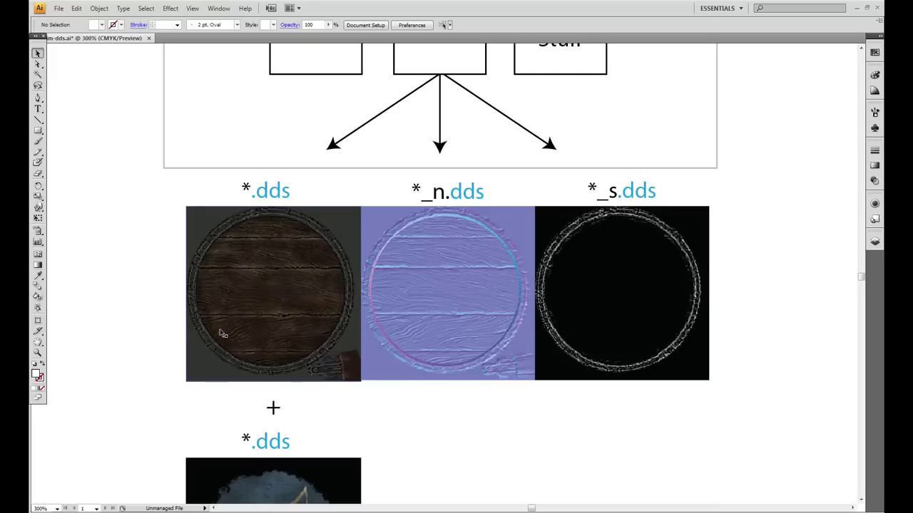
{"action": "left_click", "coordinate": [254, 263]}
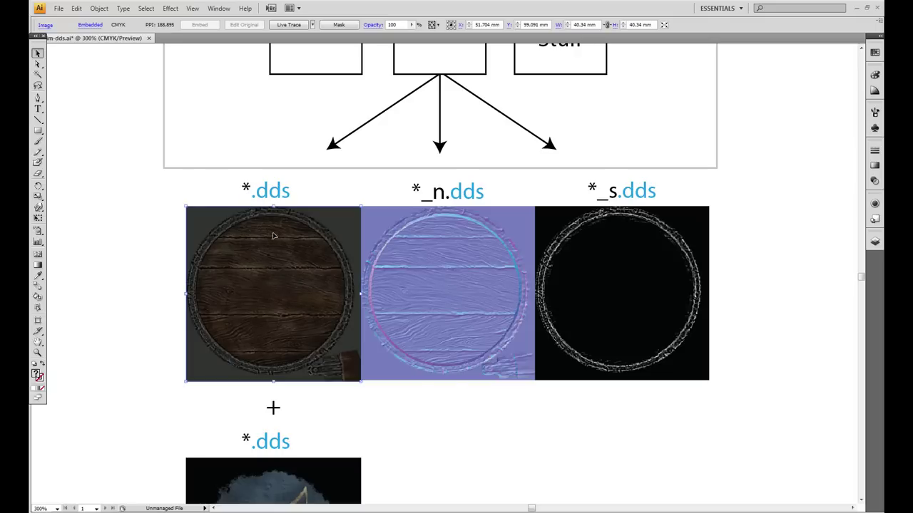
{"action": "left_click_drag", "start_coordinate": [486, 431], "coordinate": [459, 425]}
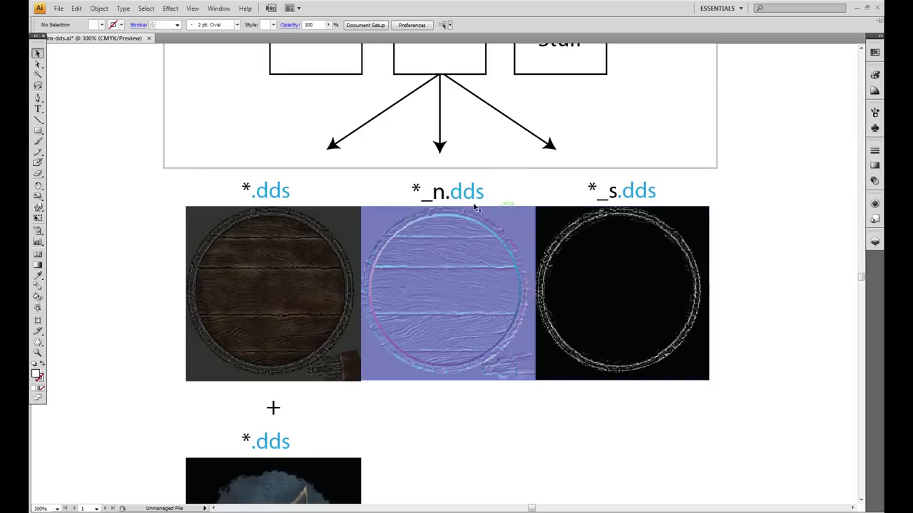
{"action": "key", "text": "t"}
{"action": "left_click", "coordinate": [442, 194]}
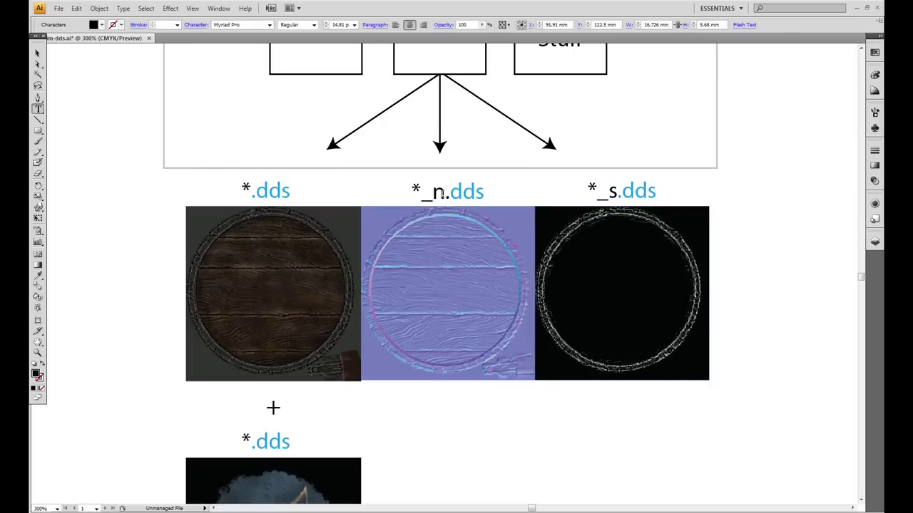
{"action": "left_click_drag", "start_coordinate": [443, 193], "coordinate": [424, 197]}
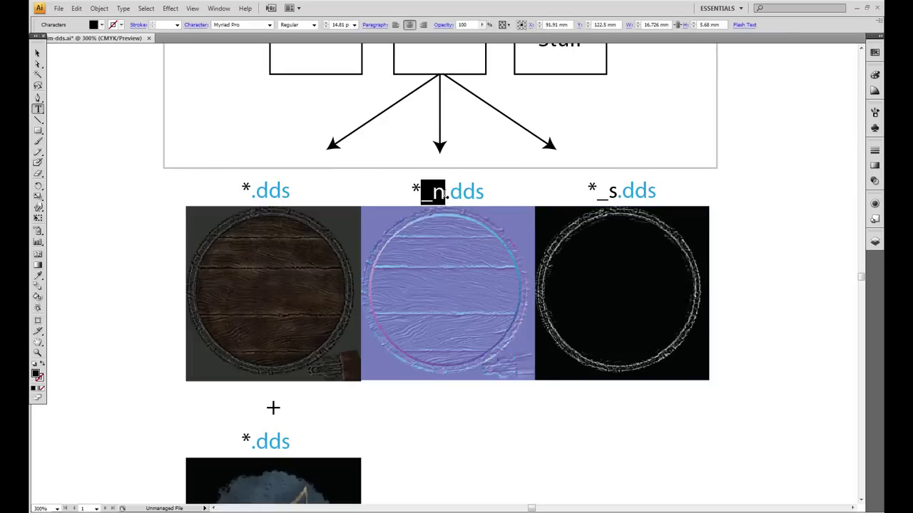
{"action": "left_click", "coordinate": [587, 197]}
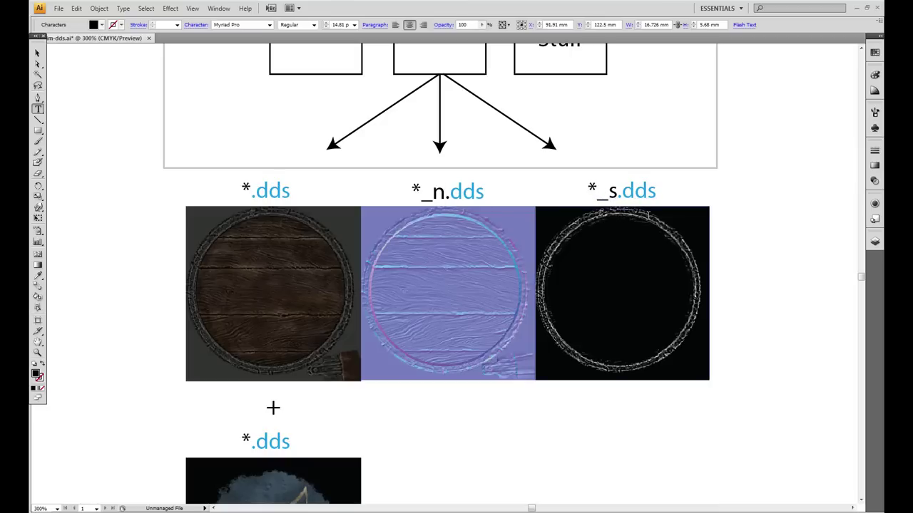
{"action": "left_click_drag", "start_coordinate": [617, 192], "coordinate": [597, 191]}
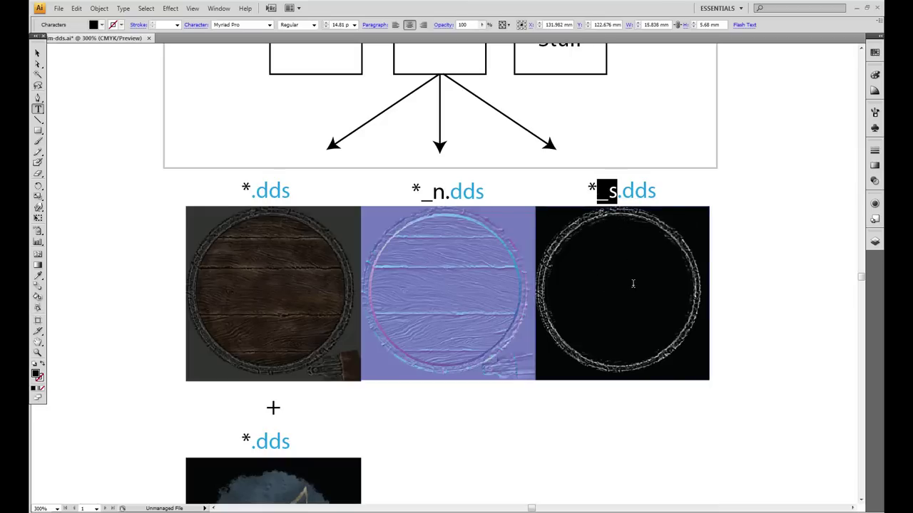
{"action": "key", "text": "Right"}
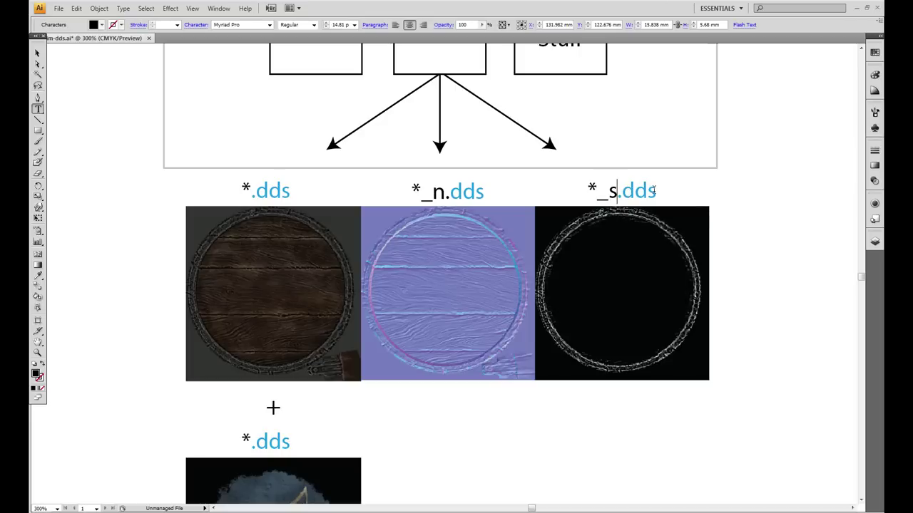
{"action": "left_click_drag", "start_coordinate": [654, 189], "coordinate": [588, 191]}
{"action": "key", "text": "Left"}
{"action": "left_click_drag", "start_coordinate": [254, 191], "coordinate": [291, 190]}
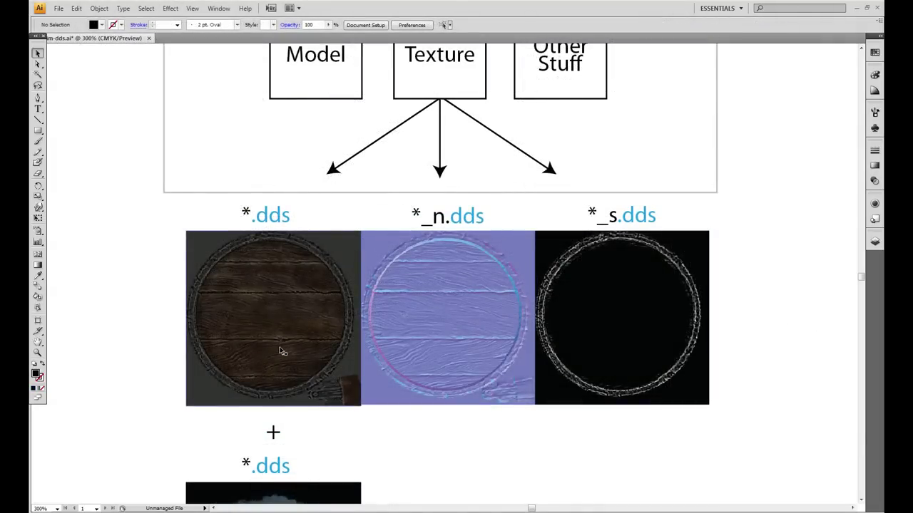
{"action": "left_click_drag", "start_coordinate": [163, 244], "coordinate": [362, 408]}
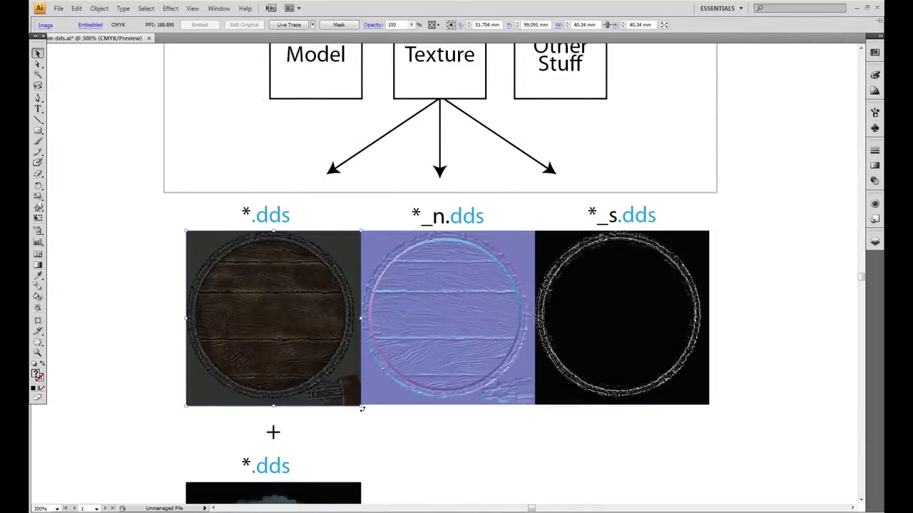
{"action": "scroll", "coordinate": [365, 416], "scroll_direction": "down", "scroll_amount": 1}
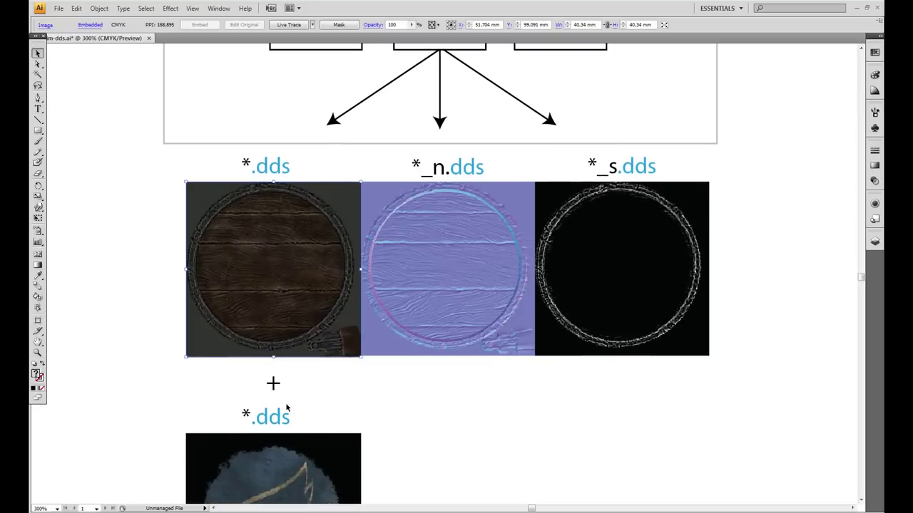
{"action": "scroll", "coordinate": [370, 335], "scroll_direction": "down", "scroll_amount": 2}
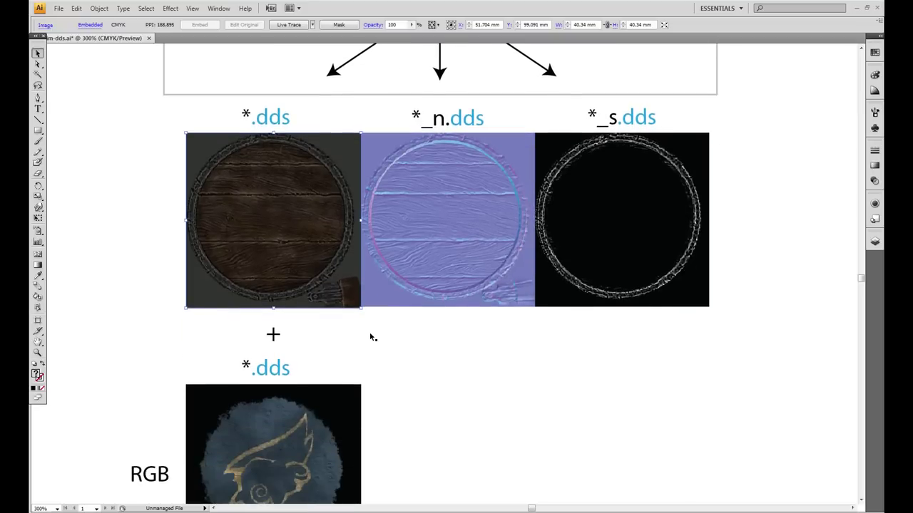
{"action": "scroll", "coordinate": [383, 328], "scroll_direction": "down", "scroll_amount": 4}
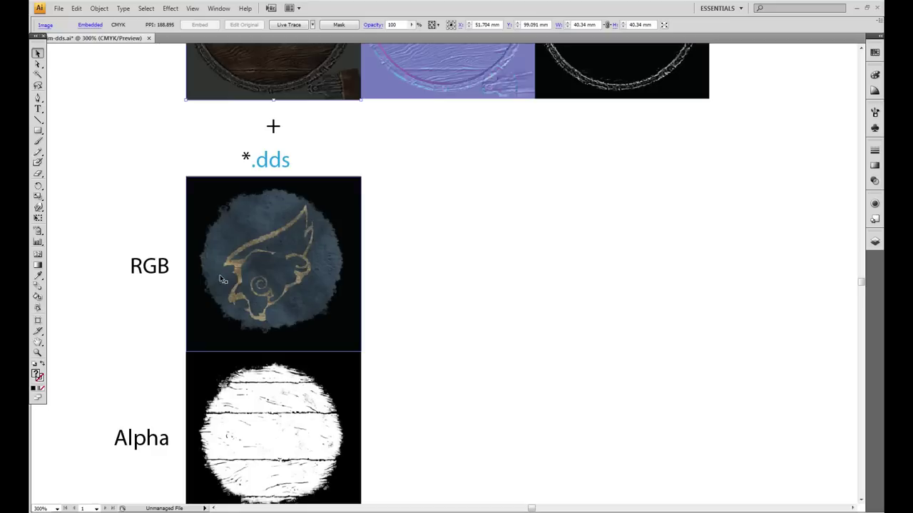
{"action": "scroll", "coordinate": [321, 176], "scroll_direction": "up", "scroll_amount": 4}
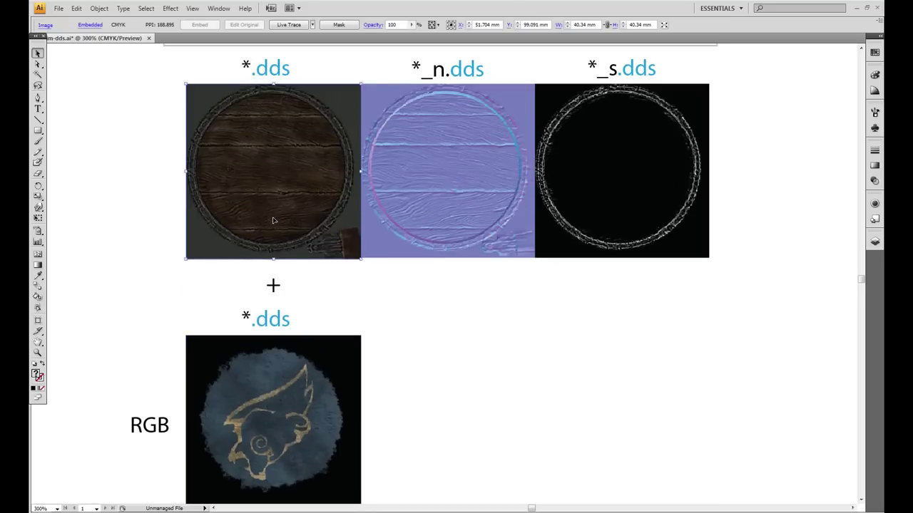
{"action": "left_click", "coordinate": [664, 283]}
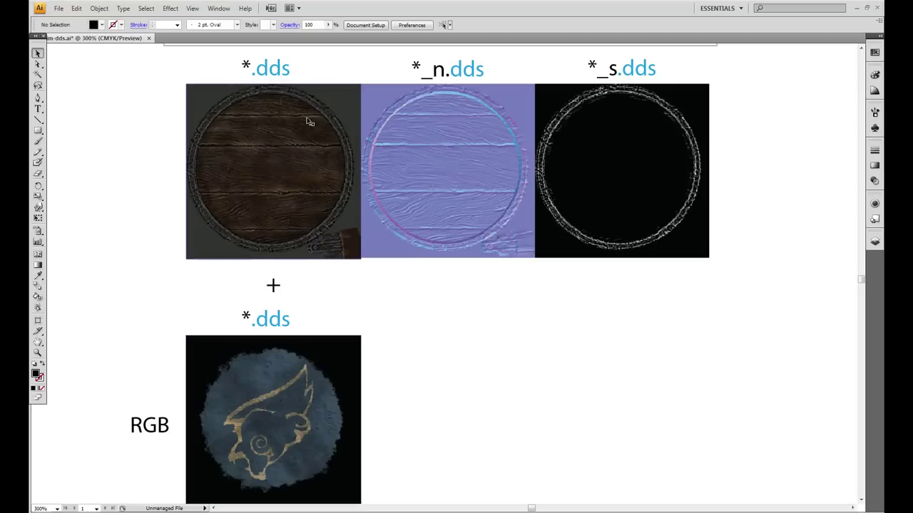
{"action": "scroll", "coordinate": [329, 267], "scroll_direction": "down", "scroll_amount": 1}
{"action": "scroll", "coordinate": [328, 268], "scroll_direction": "down", "scroll_amount": 5}
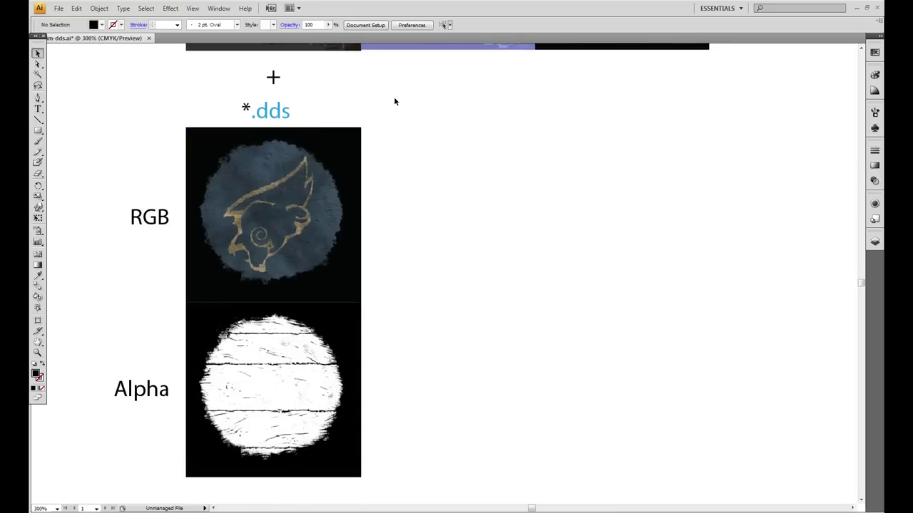
{"action": "left_click_drag", "start_coordinate": [394, 99], "coordinate": [104, 442]}
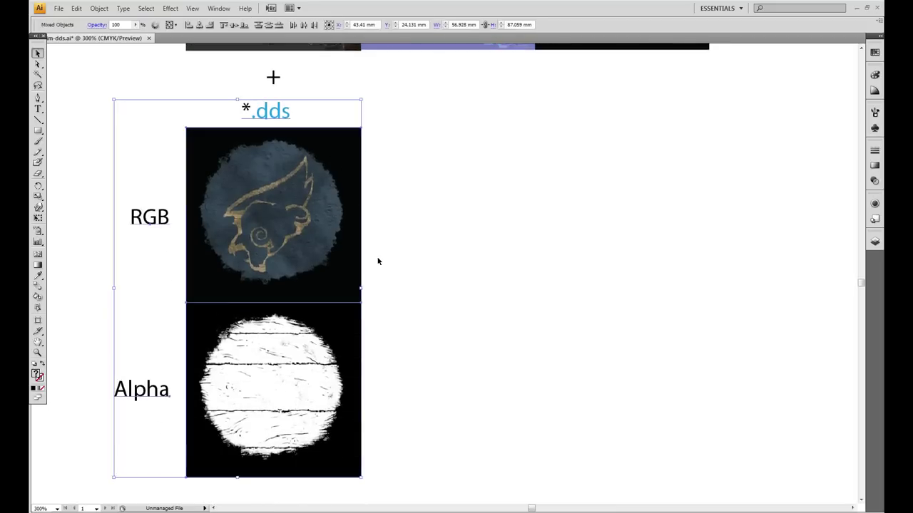
{"action": "left_click", "coordinate": [426, 234]}
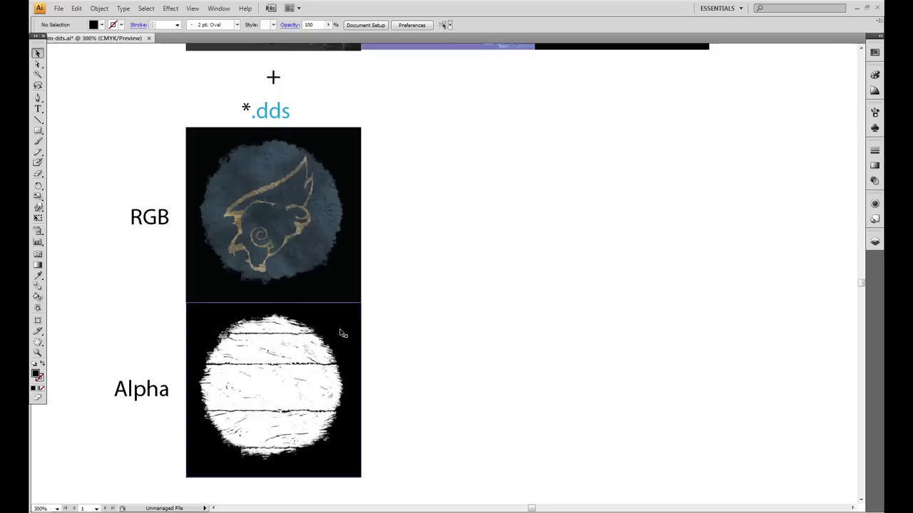
{"action": "scroll", "coordinate": [379, 360], "scroll_direction": "up", "scroll_amount": 4}
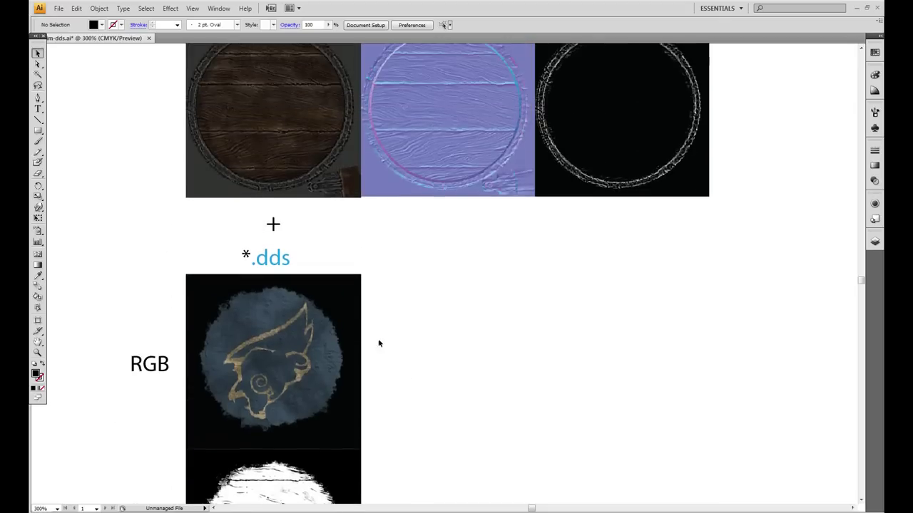
{"action": "scroll", "coordinate": [385, 367], "scroll_direction": "up", "scroll_amount": 3}
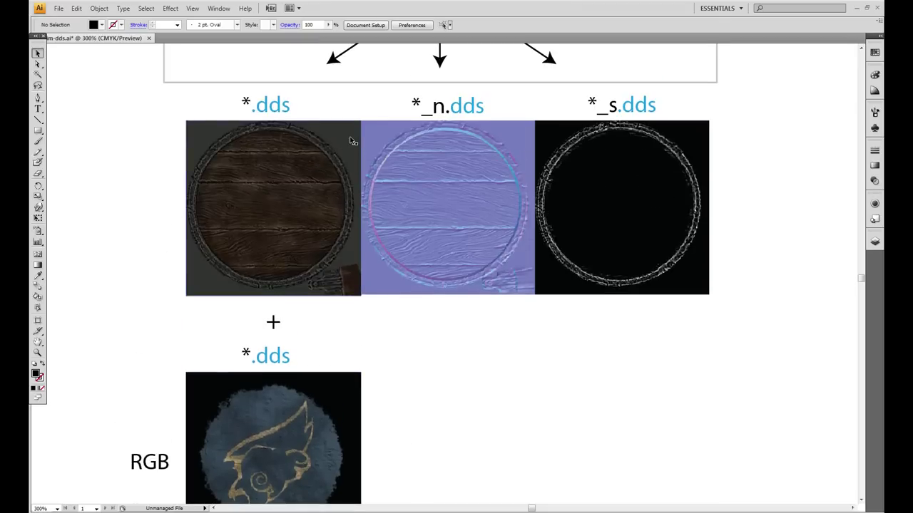
{"action": "scroll", "coordinate": [424, 392], "scroll_direction": "down", "scroll_amount": 3}
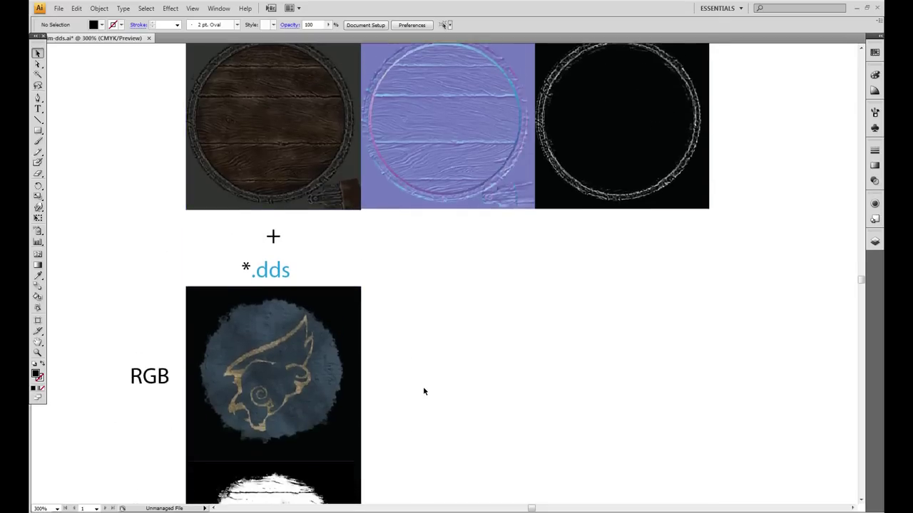
{"action": "scroll", "coordinate": [422, 390], "scroll_direction": "down", "scroll_amount": 5}
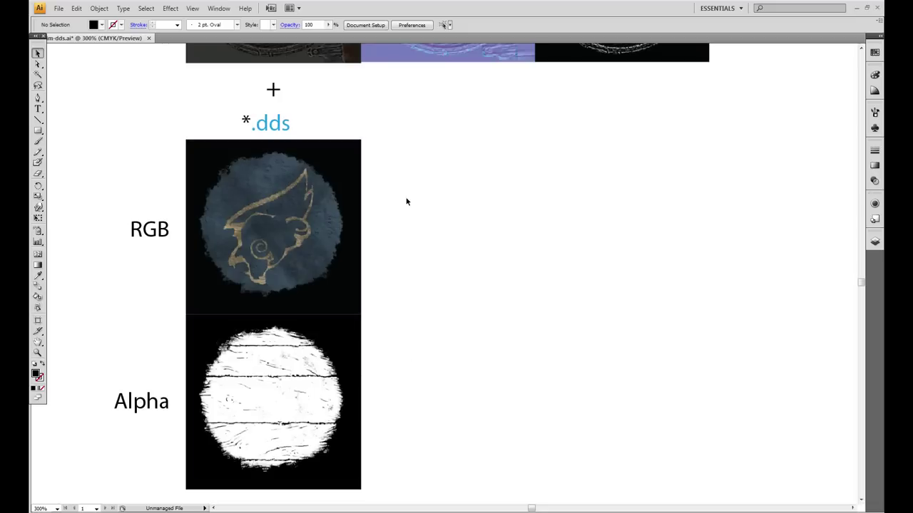
{"action": "left_click_drag", "start_coordinate": [90, 383], "coordinate": [401, 446]}
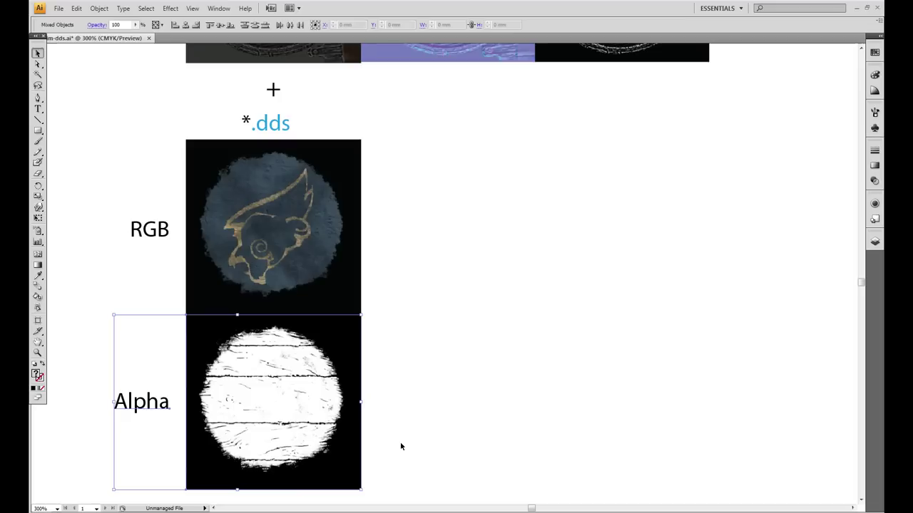
{"action": "left_click", "coordinate": [277, 123]}
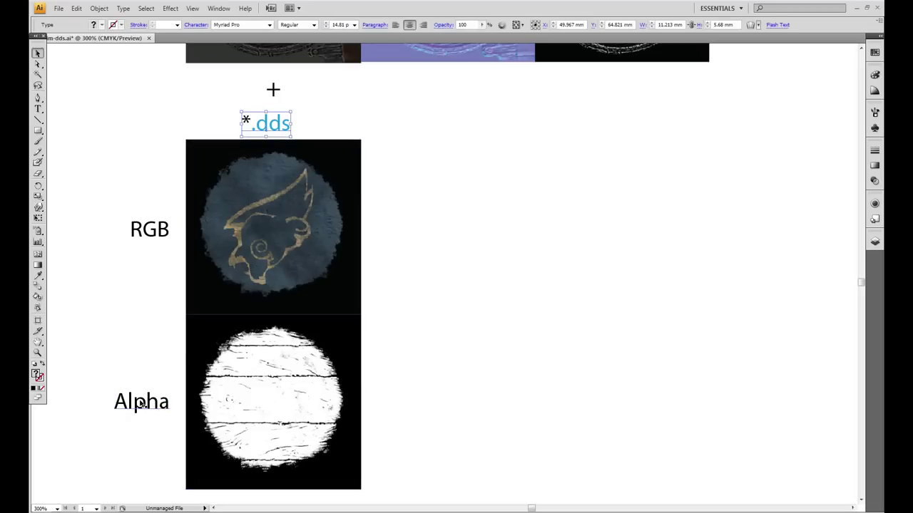
{"action": "left_click", "coordinate": [143, 428]}
{"action": "scroll", "coordinate": [387, 308], "scroll_direction": "down", "scroll_amount": 2}
{"action": "left_click_drag", "start_coordinate": [421, 284], "coordinate": [94, 378]}
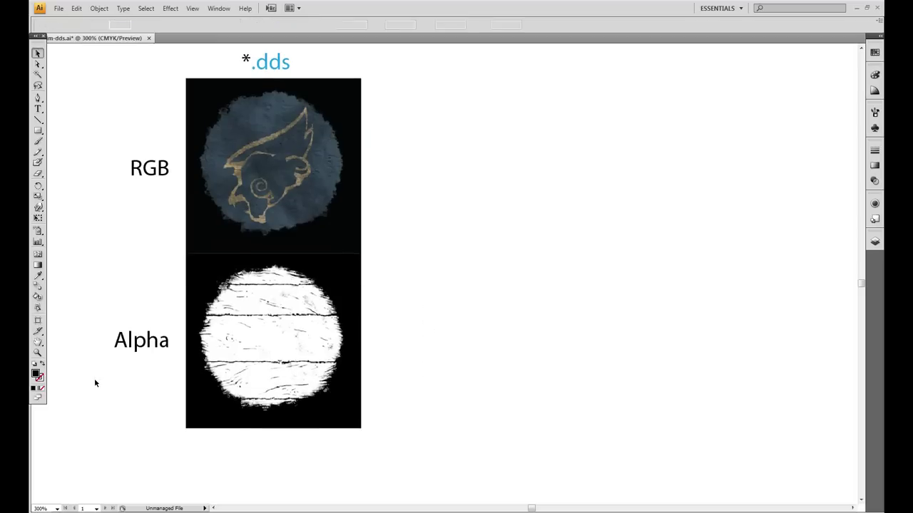
{"action": "left_click", "coordinate": [436, 360]}
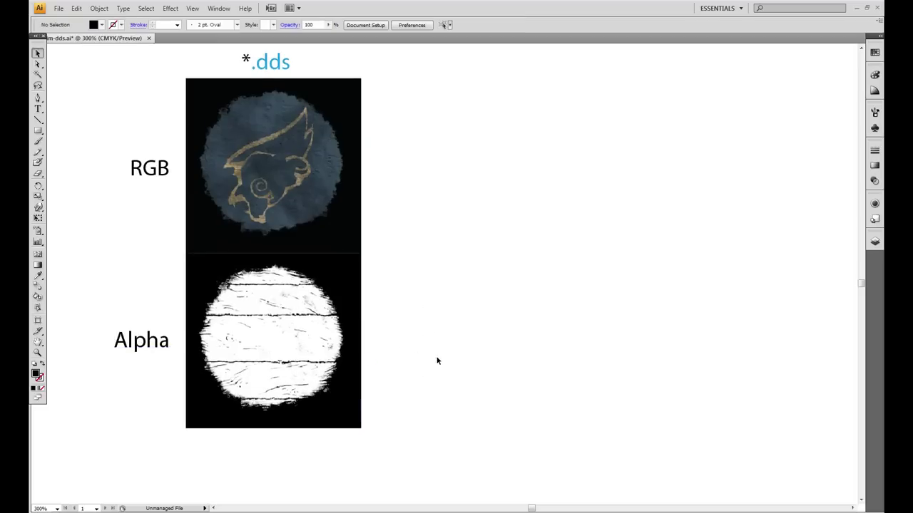
{"action": "left_click", "coordinate": [310, 326]}
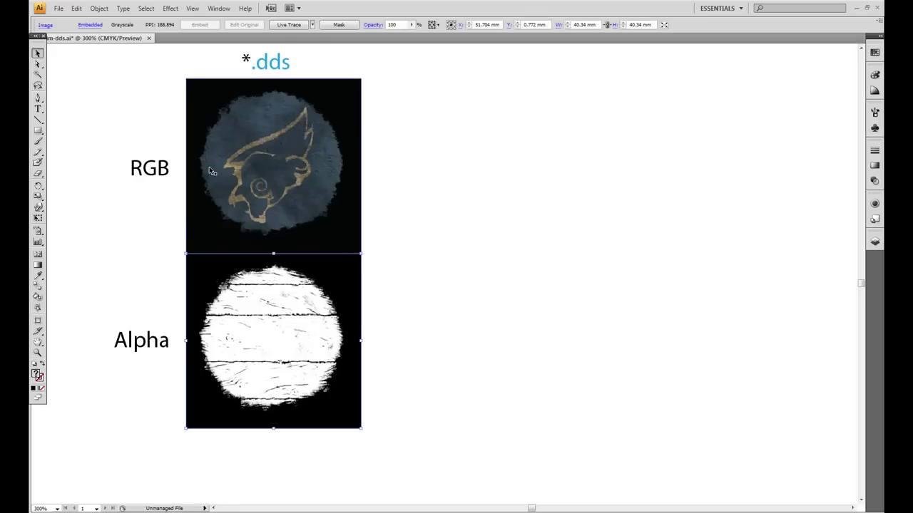
{"action": "scroll", "coordinate": [426, 227], "scroll_direction": "up", "scroll_amount": 1}
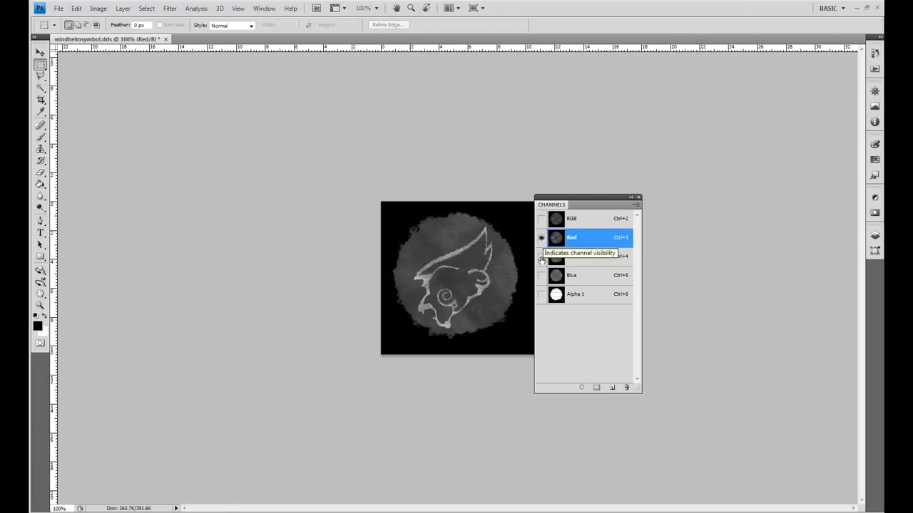
- Toggle the Red, Green and Blue channels to compare each colour channel
{"action": "left_click", "coordinate": [541, 256]}
{"action": "left_click", "coordinate": [542, 277]}
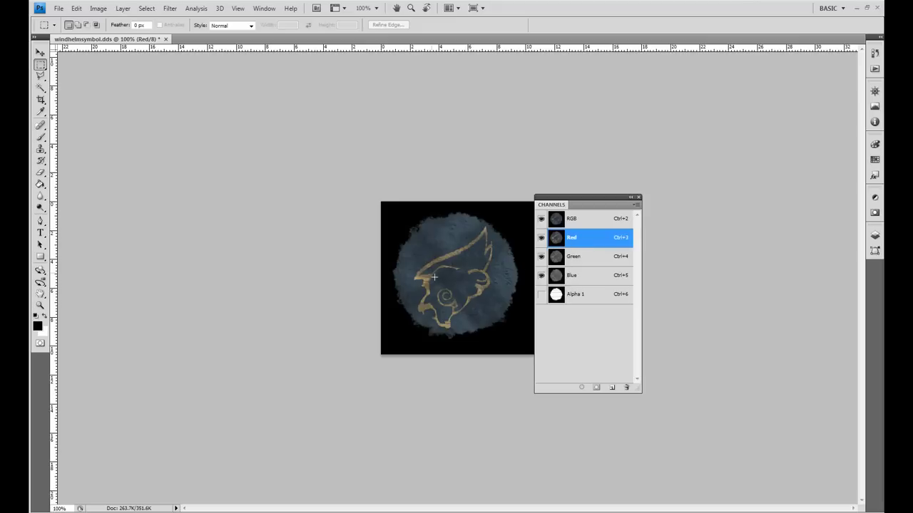
{"action": "left_click", "coordinate": [541, 238]}
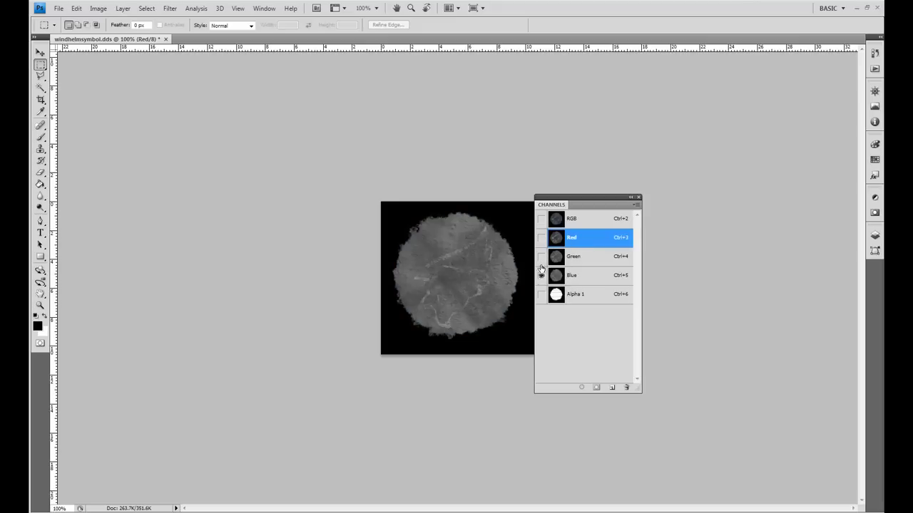
{"action": "left_click", "coordinate": [542, 258]}
{"action": "left_click", "coordinate": [541, 276]}
{"action": "left_click", "coordinate": [542, 258]}
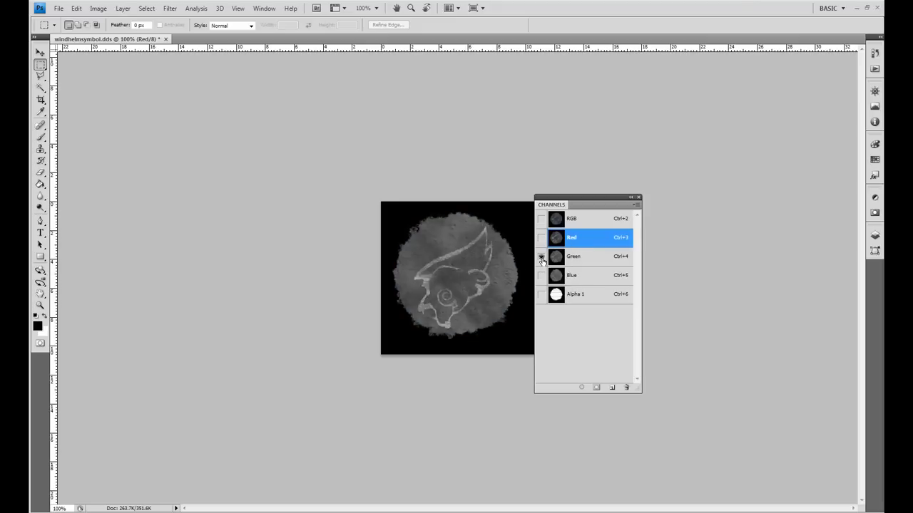
{"action": "left_click", "coordinate": [542, 241]}
{"action": "left_click", "coordinate": [542, 258]}
{"action": "left_click", "coordinate": [542, 277]}
{"action": "left_click", "coordinate": [541, 258]}
- Restore full RGB colour and overlay the Alpha 1 mask in red around the emblem
{"action": "left_click", "coordinate": [542, 241]}
{"action": "left_click", "coordinate": [541, 258]}
{"action": "left_click", "coordinate": [542, 277]}
{"action": "left_click", "coordinate": [541, 239]}
{"action": "left_click", "coordinate": [542, 257]}
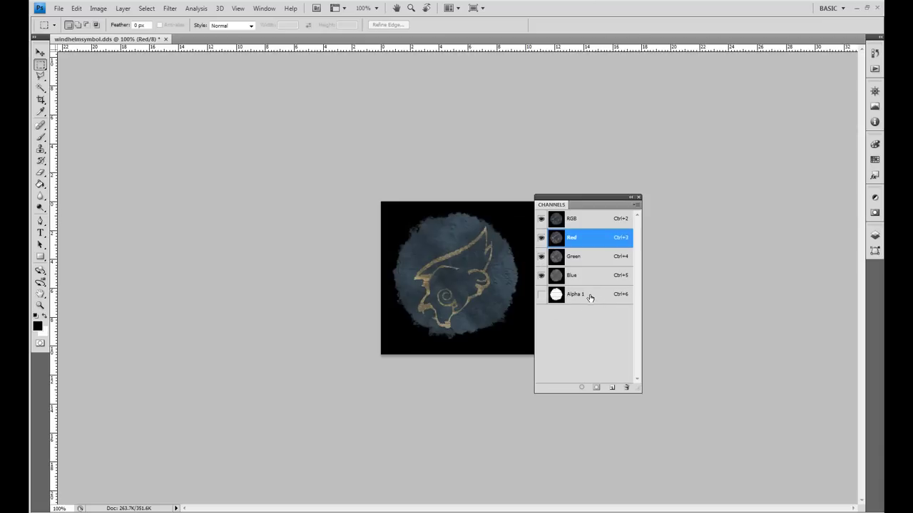
{"action": "left_click", "coordinate": [541, 294]}
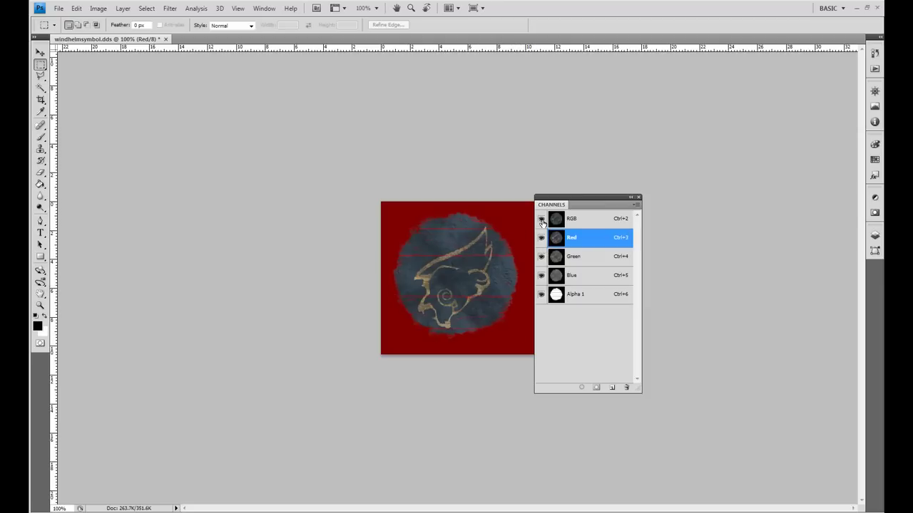
- View only the Alpha 1 mask, restore RGB colour, and make Alpha 1 the active channel
{"action": "left_click", "coordinate": [540, 293], "text": "alt"}
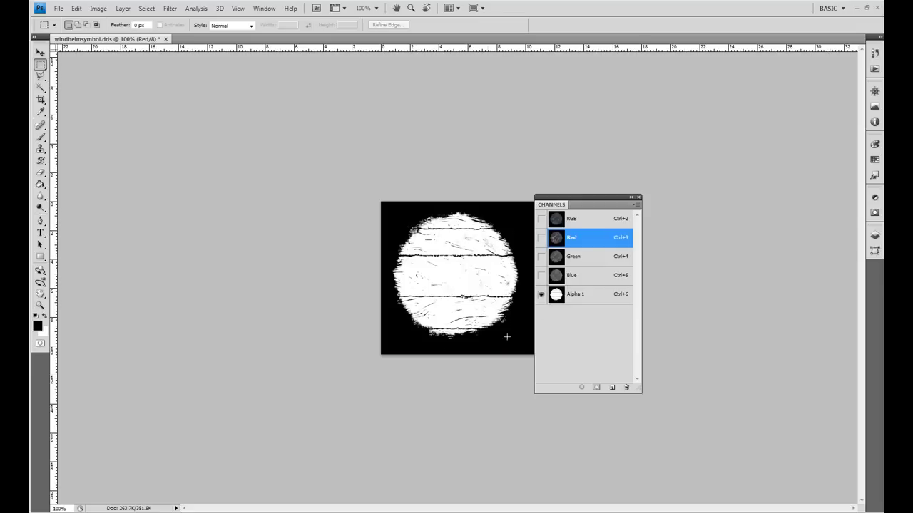
{"action": "left_click", "coordinate": [541, 219]}
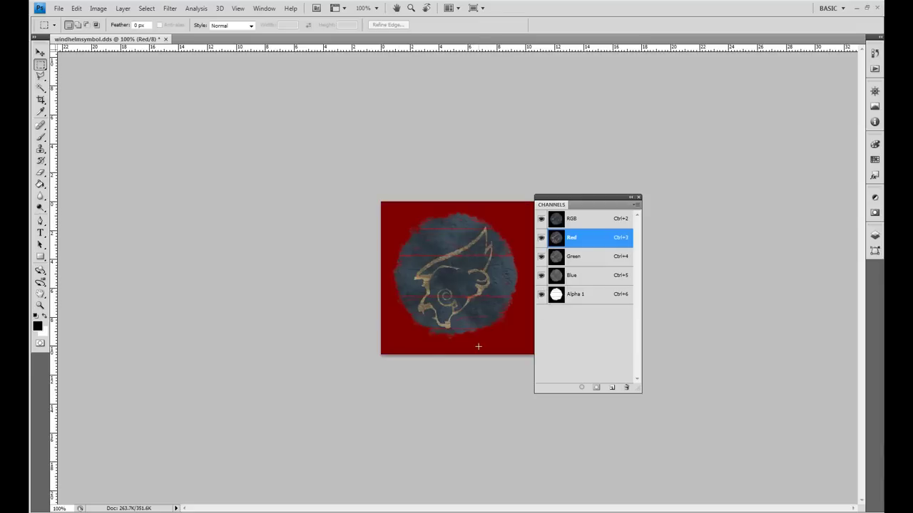
{"action": "key", "text": "ctrl+6"}
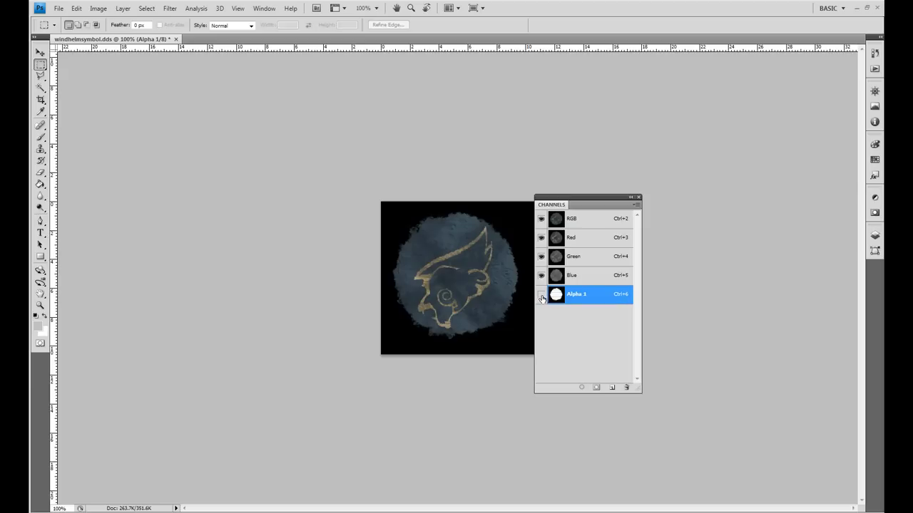
- Show and hide the Alpha 1 overlay repeatedly, leaving it hidden
{"action": "left_click", "coordinate": [540, 294]}
{"action": "left_click", "coordinate": [541, 294]}
{"action": "left_click", "coordinate": [541, 295]}
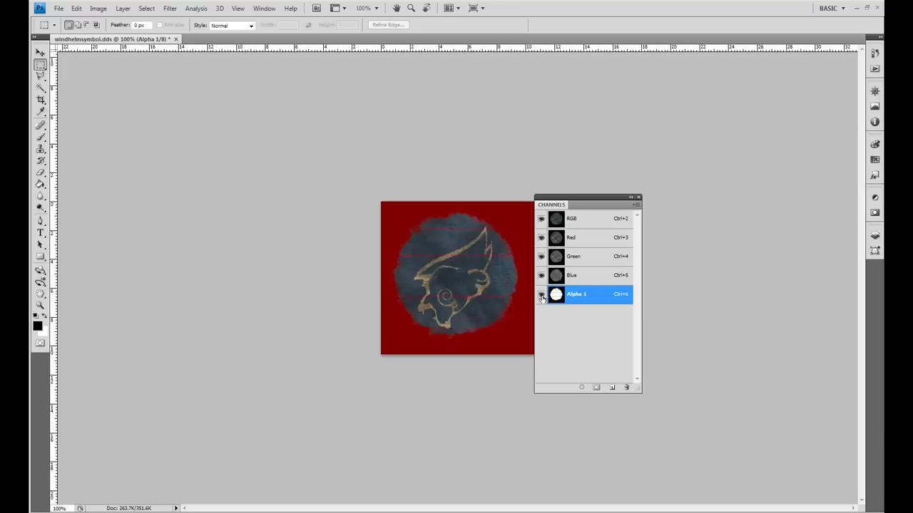
{"action": "left_click", "coordinate": [541, 295]}
{"action": "left_click", "coordinate": [541, 294]}
{"action": "left_click", "coordinate": [540, 296]}
{"action": "left_click", "coordinate": [541, 294]}
{"action": "left_click", "coordinate": [540, 294]}
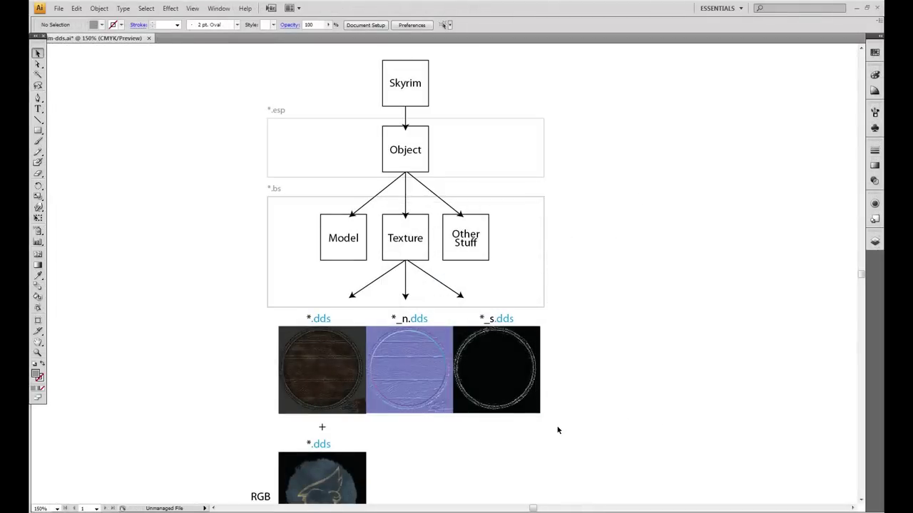
- Delete the selected objects in the upper part of the diagram
{"action": "left_click_drag", "start_coordinate": [556, 430], "coordinate": [212, 71]}
{"action": "key", "text": "Delete"}
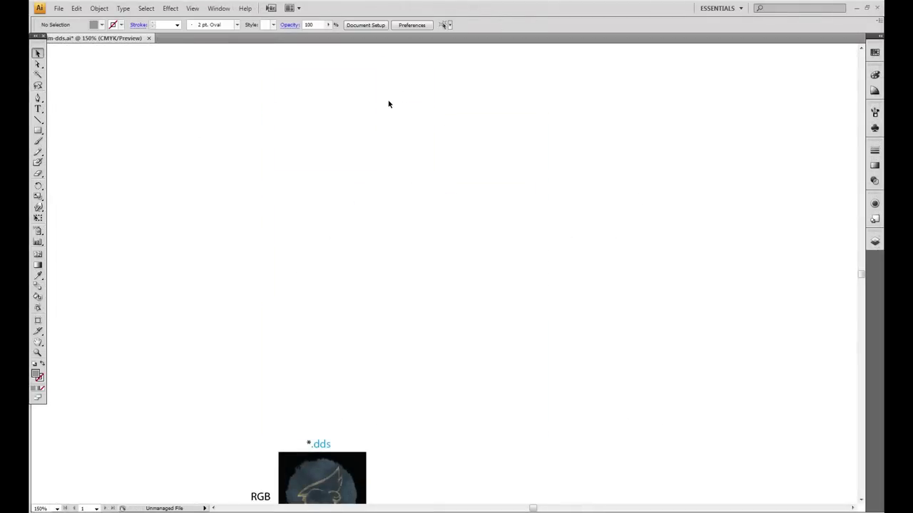
{"action": "scroll", "coordinate": [518, 328], "scroll_direction": "down", "scroll_amount": 5}
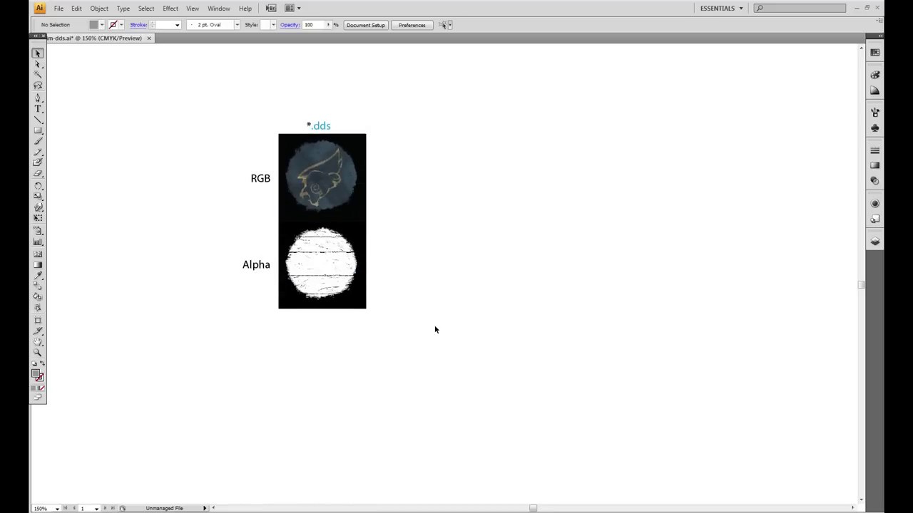
- Delete the Alpha label and its black-and-white image below the RGB map
{"action": "left_click_drag", "start_coordinate": [428, 334], "coordinate": [237, 262]}
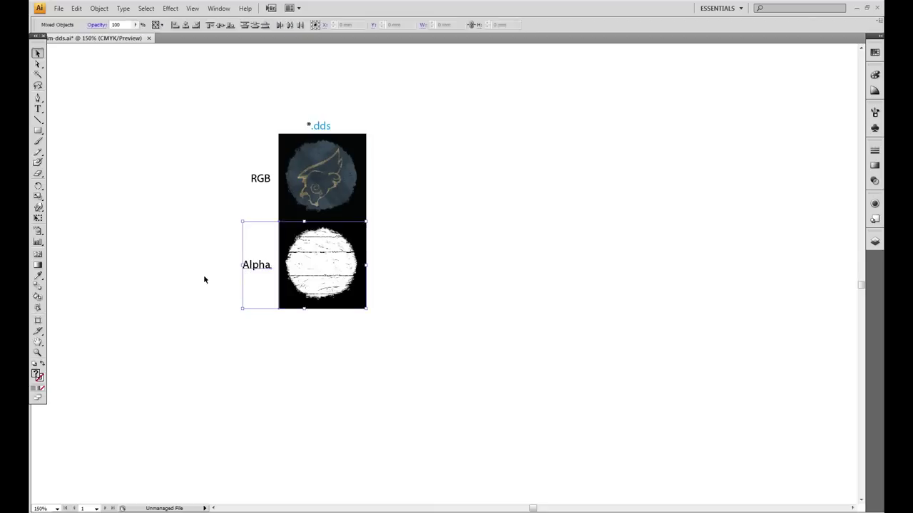
{"action": "key", "text": "Delete"}
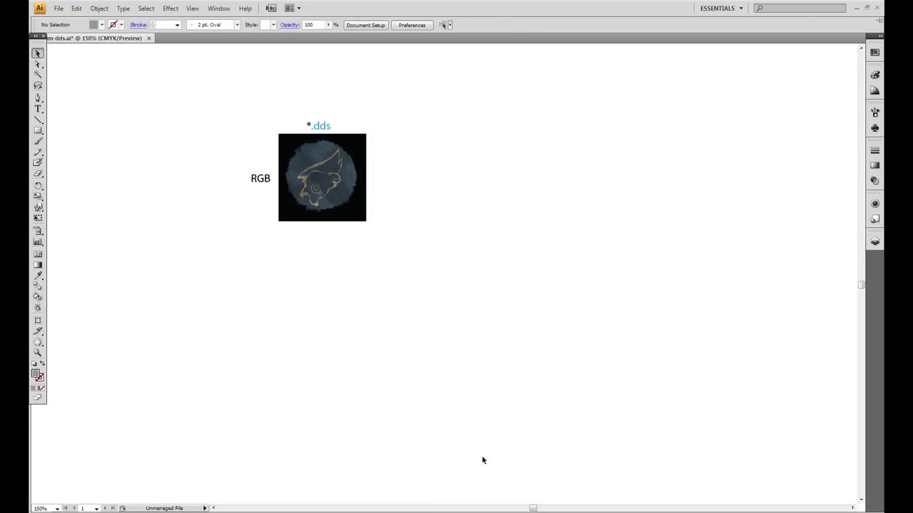
{"action": "scroll", "coordinate": [439, 443], "scroll_direction": "up", "scroll_amount": 3}
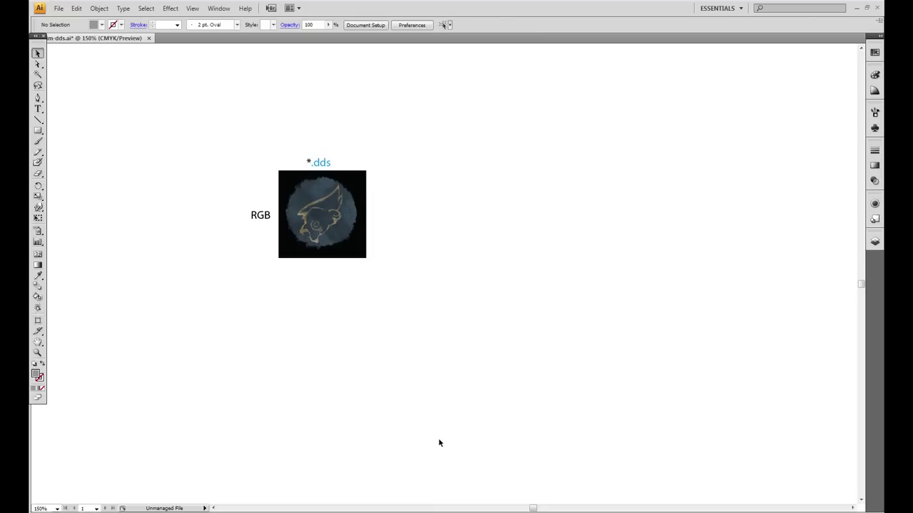
{"action": "key", "text": "ctrl+plus"}
{"action": "left_click_drag", "start_coordinate": [378, 385], "coordinate": [454, 383]}
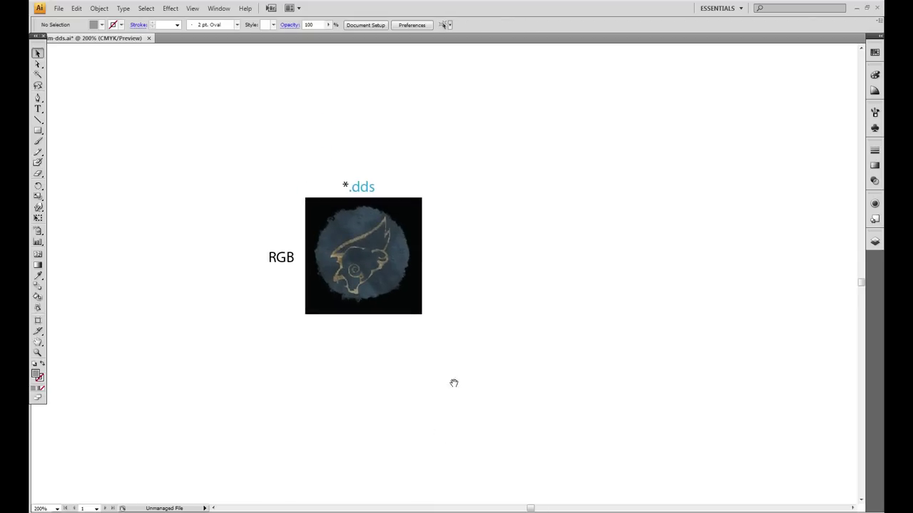
{"action": "left_click", "coordinate": [406, 266]}
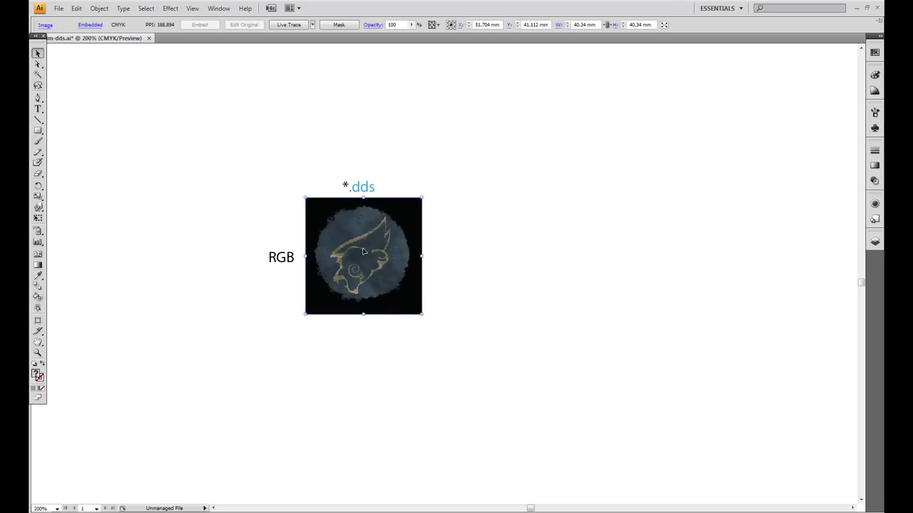
{"action": "left_click_drag", "start_coordinate": [424, 316], "coordinate": [427, 195]}
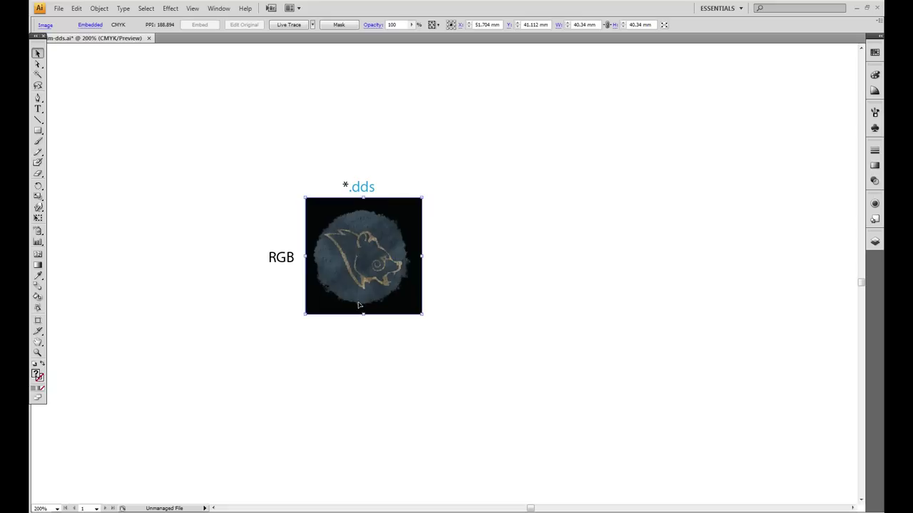
{"action": "left_click_drag", "start_coordinate": [426, 319], "coordinate": [321, 347]}
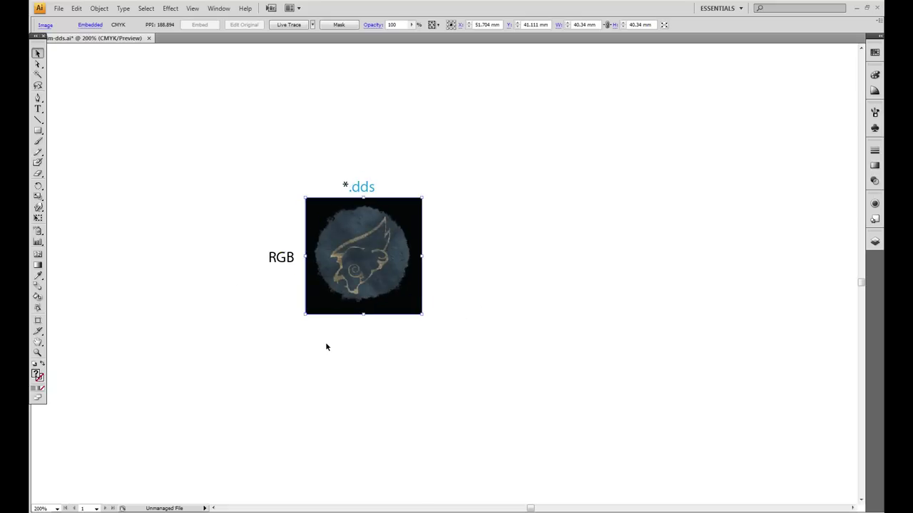
{"action": "left_click", "coordinate": [326, 347]}
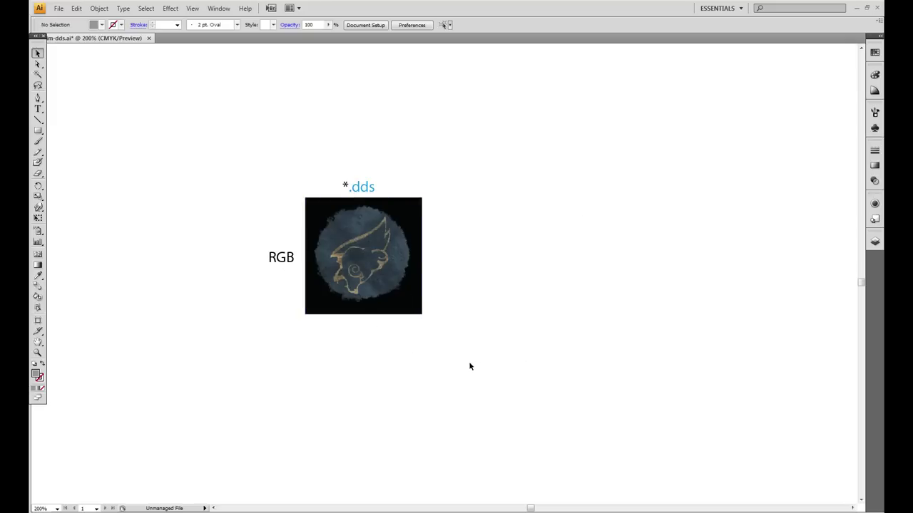
- Move the Image Editor → dds plugin/dds converter flow next to the RGB image
{"action": "left_click_drag", "start_coordinate": [455, 171], "coordinate": [277, 345]}
{"action": "left_click", "coordinate": [243, 353]}
{"action": "left_click_drag", "start_coordinate": [189, 354], "coordinate": [689, 350]}
{"action": "left_click_drag", "start_coordinate": [171, 291], "coordinate": [529, 295]}
{"action": "left_click", "coordinate": [686, 391]}
{"action": "left_click_drag", "start_coordinate": [687, 391], "coordinate": [391, 399]}
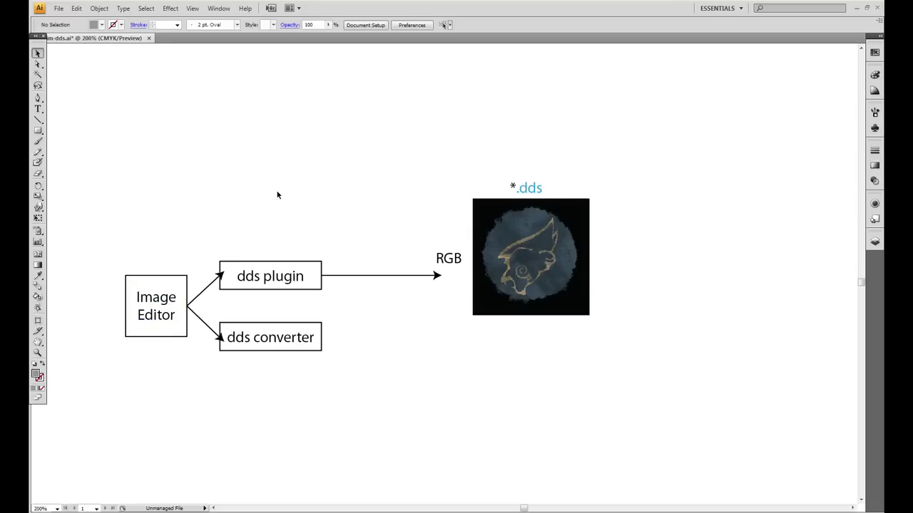
- Reselect the flow's boxes, arrows and dds converter box, then pan toward RGB
{"action": "left_click_drag", "start_coordinate": [334, 214], "coordinate": [171, 307]}
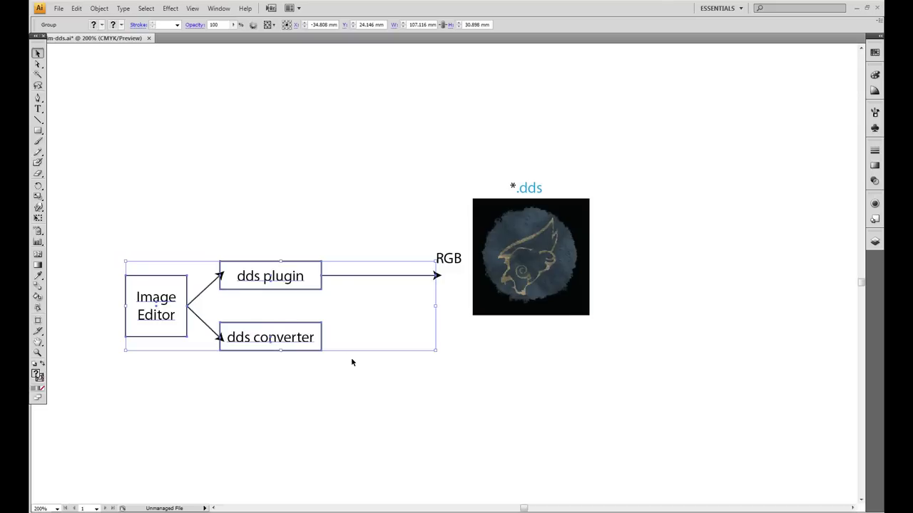
{"action": "left_click_drag", "start_coordinate": [326, 383], "coordinate": [243, 321]}
{"action": "left_click", "coordinate": [333, 379]}
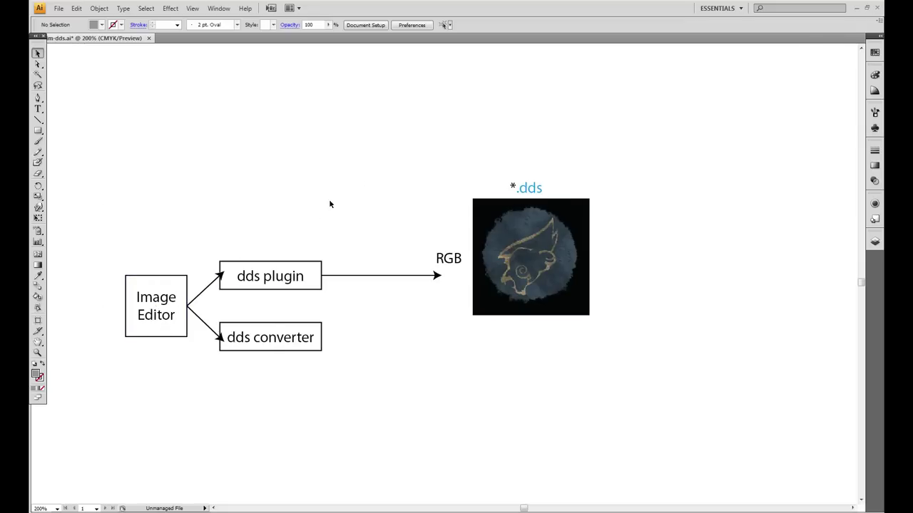
{"action": "left_click_drag", "start_coordinate": [306, 242], "coordinate": [242, 292]}
{"action": "left_click", "coordinate": [277, 219]}
{"action": "left_click_drag", "start_coordinate": [329, 383], "coordinate": [378, 357]}
{"action": "left_click_drag", "start_coordinate": [599, 338], "coordinate": [437, 338]}
- Undo the deletion to bring back the Alpha image and label beneath RGB
{"action": "left_click_drag", "start_coordinate": [478, 160], "coordinate": [234, 336]}
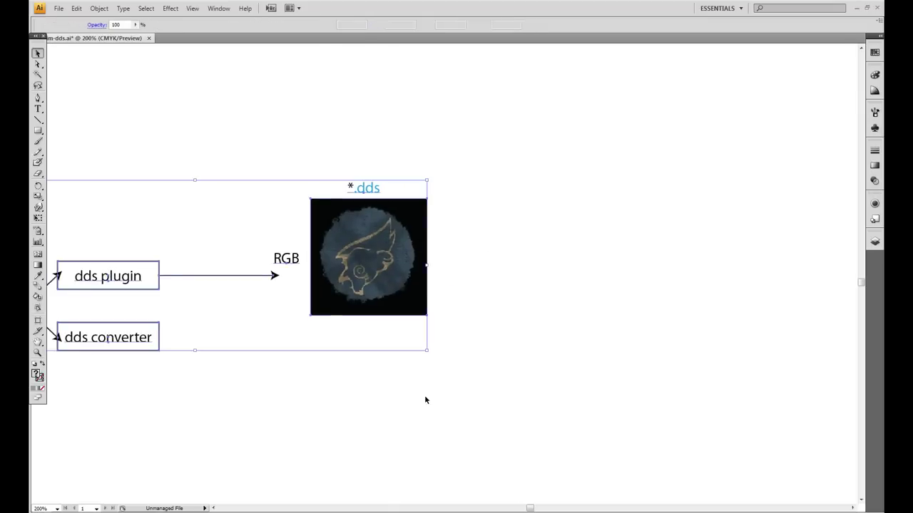
{"action": "left_click", "coordinate": [461, 385]}
{"action": "key", "text": "ctrl+z"}
{"action": "key", "text": "ctrl+z"}
{"action": "key", "text": "ctrl+z"}
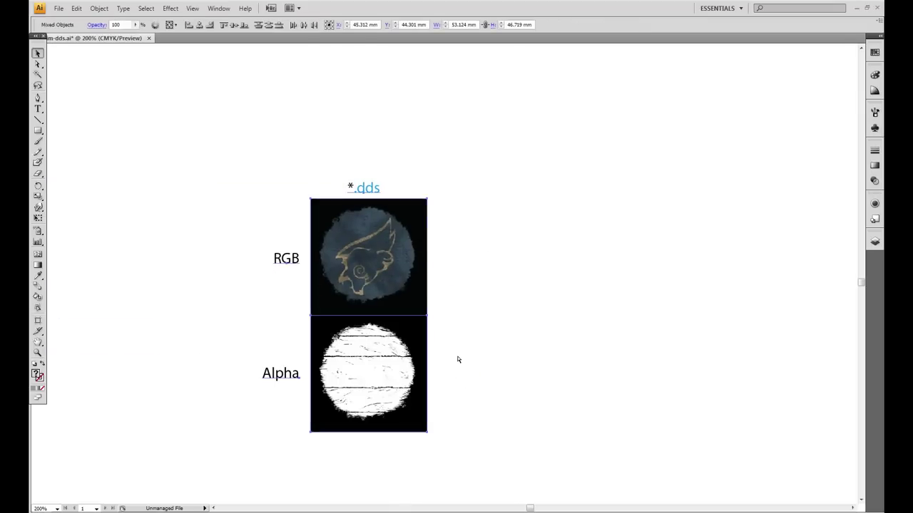
{"action": "left_click_drag", "start_coordinate": [477, 151], "coordinate": [223, 438]}
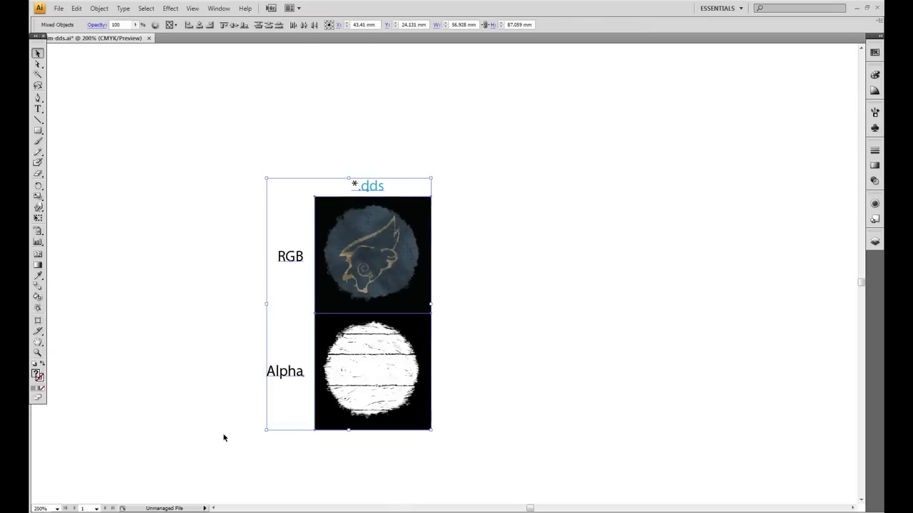
{"action": "left_click", "coordinate": [476, 387]}
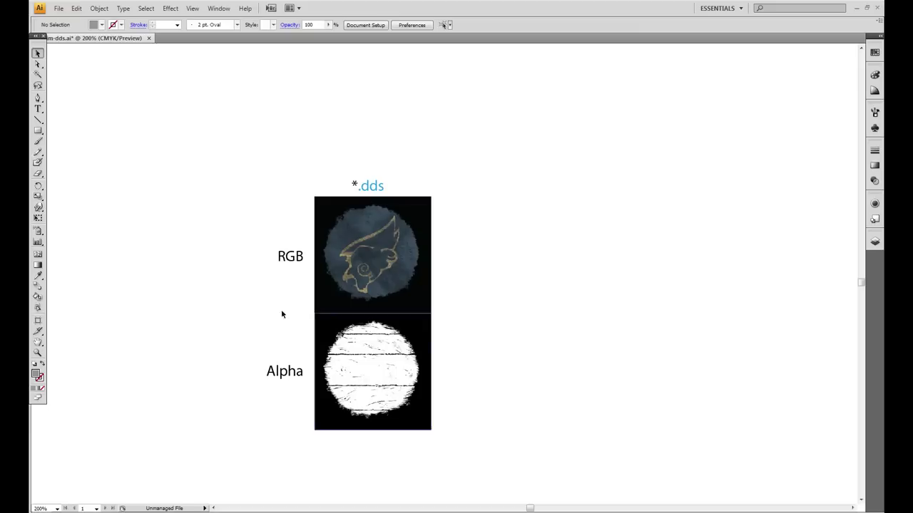
- Place the flow diagram beside the RGB and Alpha images, then select the *.dds caption and images
{"action": "left_click_drag", "start_coordinate": [194, 280], "coordinate": [501, 190]}
{"action": "left_click_drag", "start_coordinate": [71, 301], "coordinate": [426, 296]}
{"action": "left_click_drag", "start_coordinate": [522, 375], "coordinate": [182, 355]}
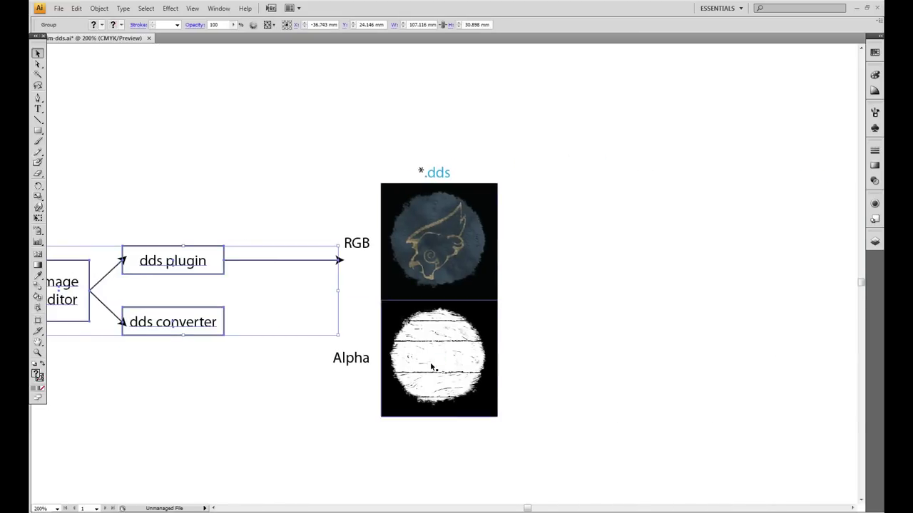
{"action": "left_click", "coordinate": [632, 342]}
{"action": "left_click_drag", "start_coordinate": [632, 342], "coordinate": [487, 382]}
{"action": "left_click_drag", "start_coordinate": [392, 195], "coordinate": [236, 217]}
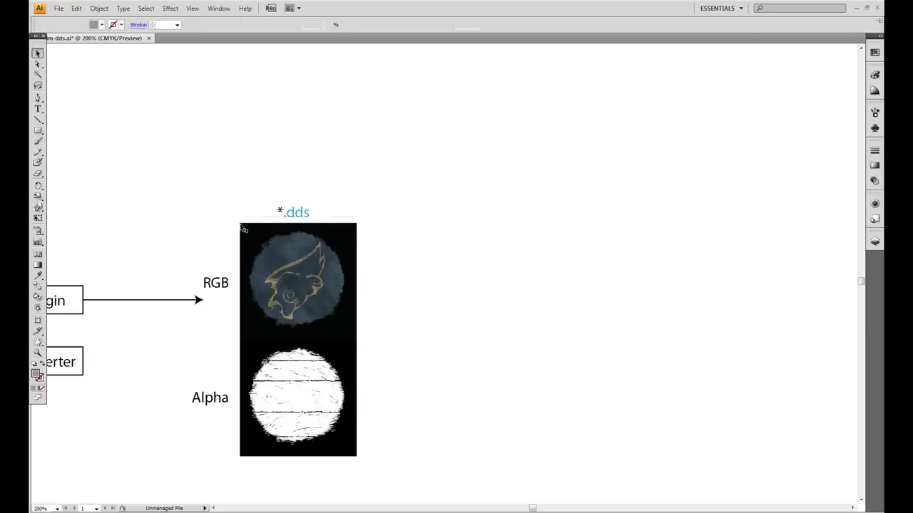
{"action": "left_click_drag", "start_coordinate": [400, 459], "coordinate": [198, 202]}
{"action": "key", "text": "ctrl+z"}
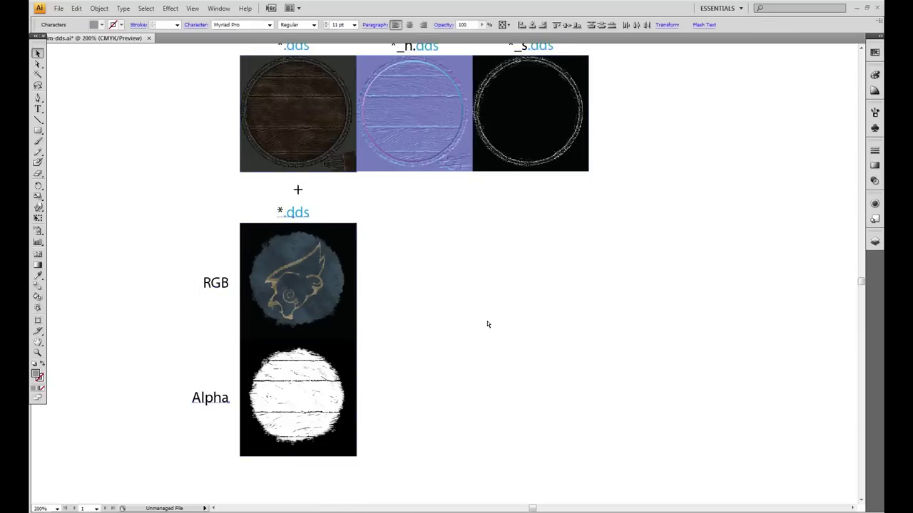
{"action": "scroll", "coordinate": [487, 321], "scroll_direction": "up", "scroll_amount": 3}
{"action": "key", "text": "ctrl+z"}
{"action": "key", "text": "ctrl+z"}
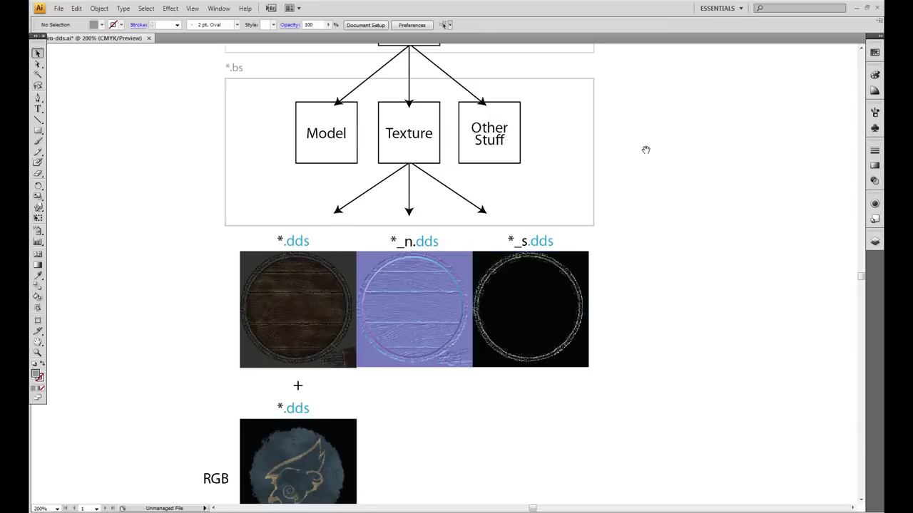
{"action": "scroll", "coordinate": [607, 366], "scroll_direction": "up", "scroll_amount": 5}
{"action": "left_click", "coordinate": [380, 289]}
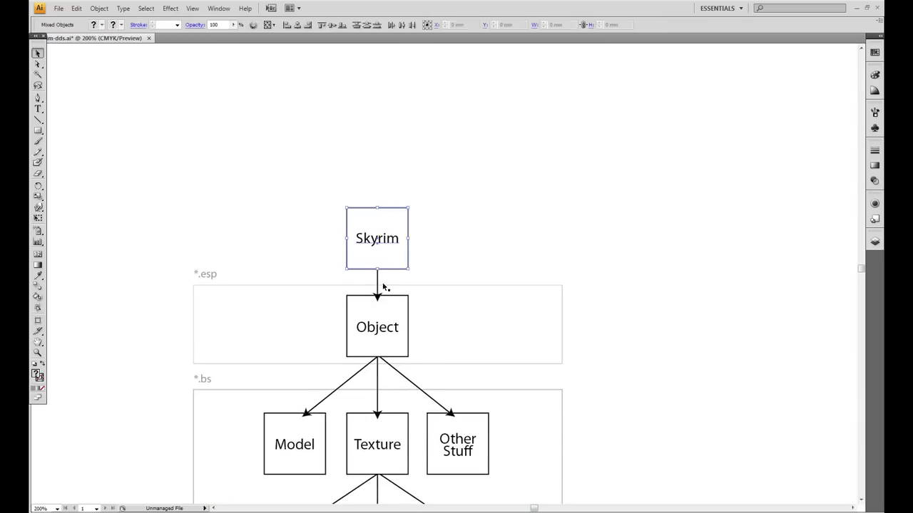
{"action": "left_click", "coordinate": [656, 405]}
{"action": "key", "text": "ctrl+minus"}
{"action": "key", "text": "ctrl+minus"}
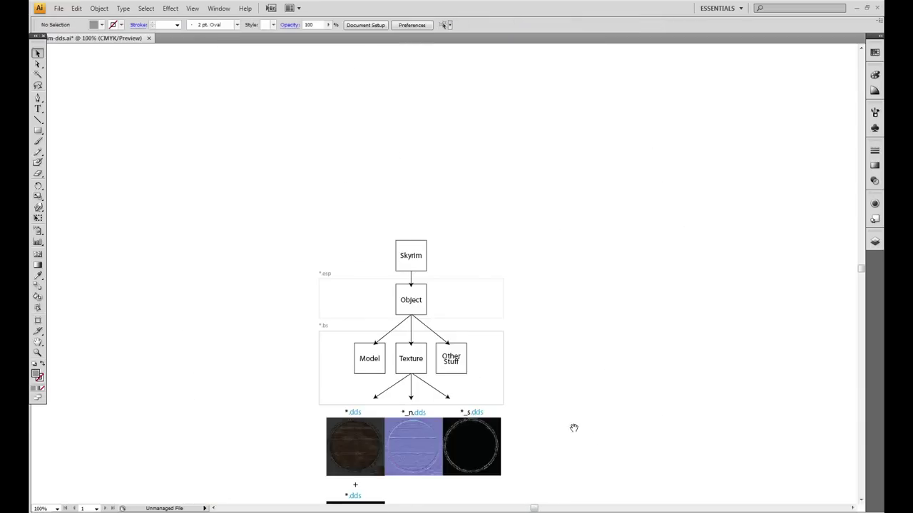
{"action": "left_click_drag", "start_coordinate": [575, 427], "coordinate": [581, 287]}
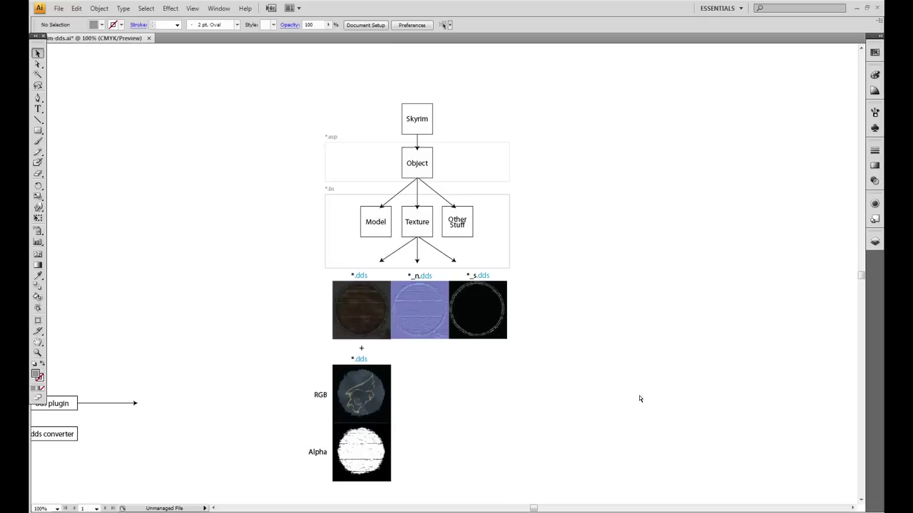
{"action": "left_click", "coordinate": [332, 190]}
{"action": "scroll", "coordinate": [637, 387], "scroll_direction": "up", "scroll_amount": 1}
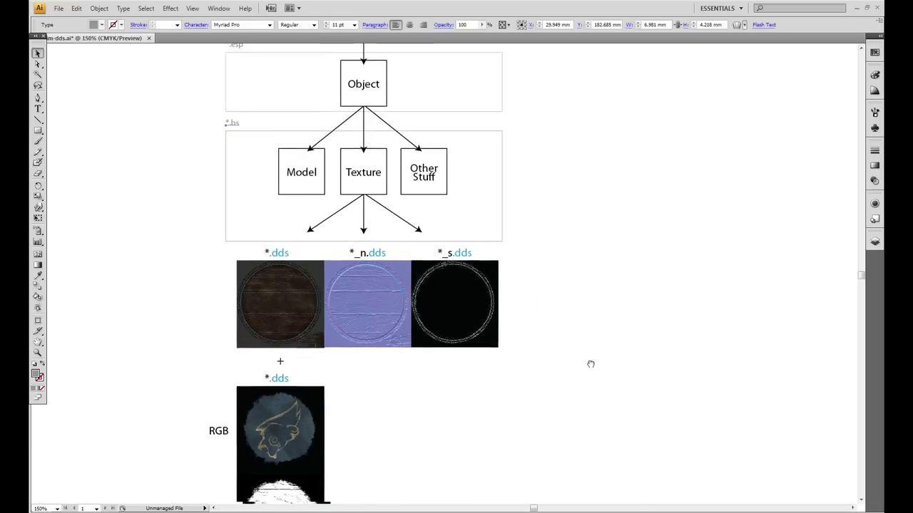
{"action": "scroll", "coordinate": [556, 318], "scroll_direction": "up", "scroll_amount": 3}
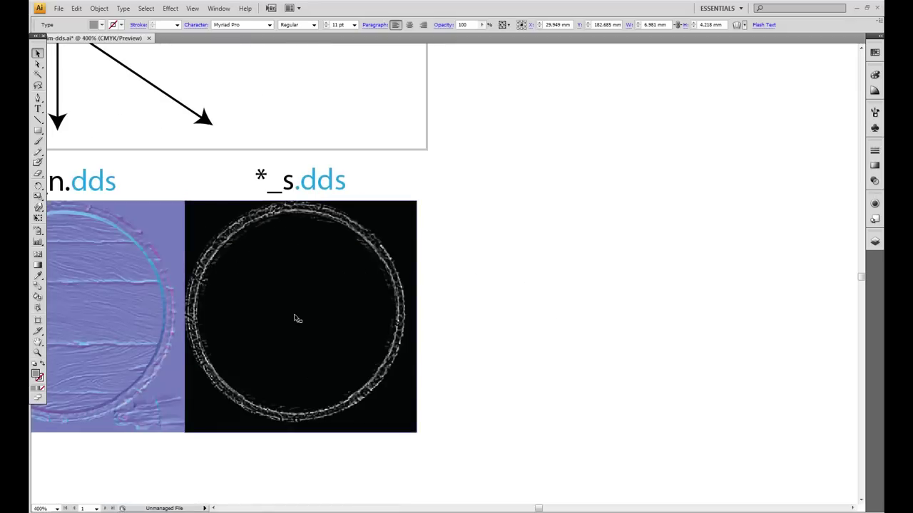
{"action": "left_click", "coordinate": [353, 266]}
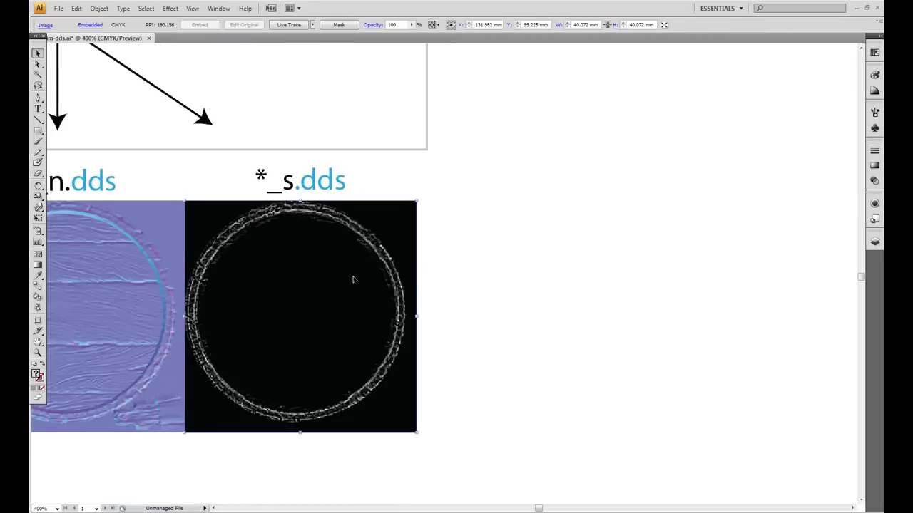
{"action": "scroll", "coordinate": [460, 293], "scroll_direction": "down", "scroll_amount": 3}
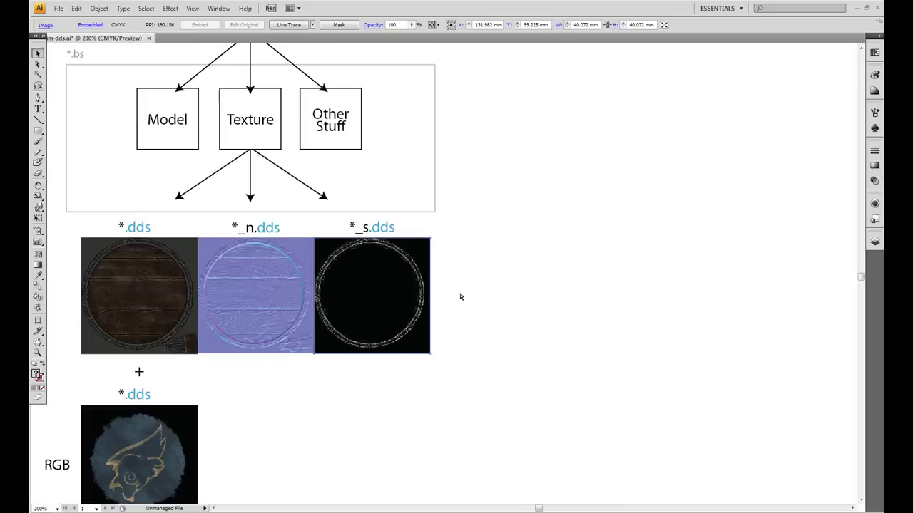
{"action": "scroll", "coordinate": [460, 295], "scroll_direction": "down", "scroll_amount": 2}
{"action": "scroll", "coordinate": [460, 295], "scroll_direction": "up", "scroll_amount": 1}
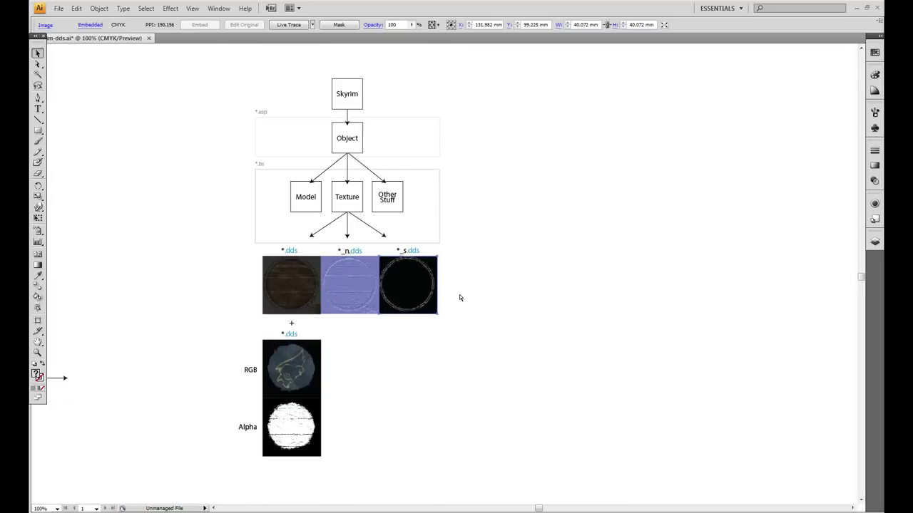